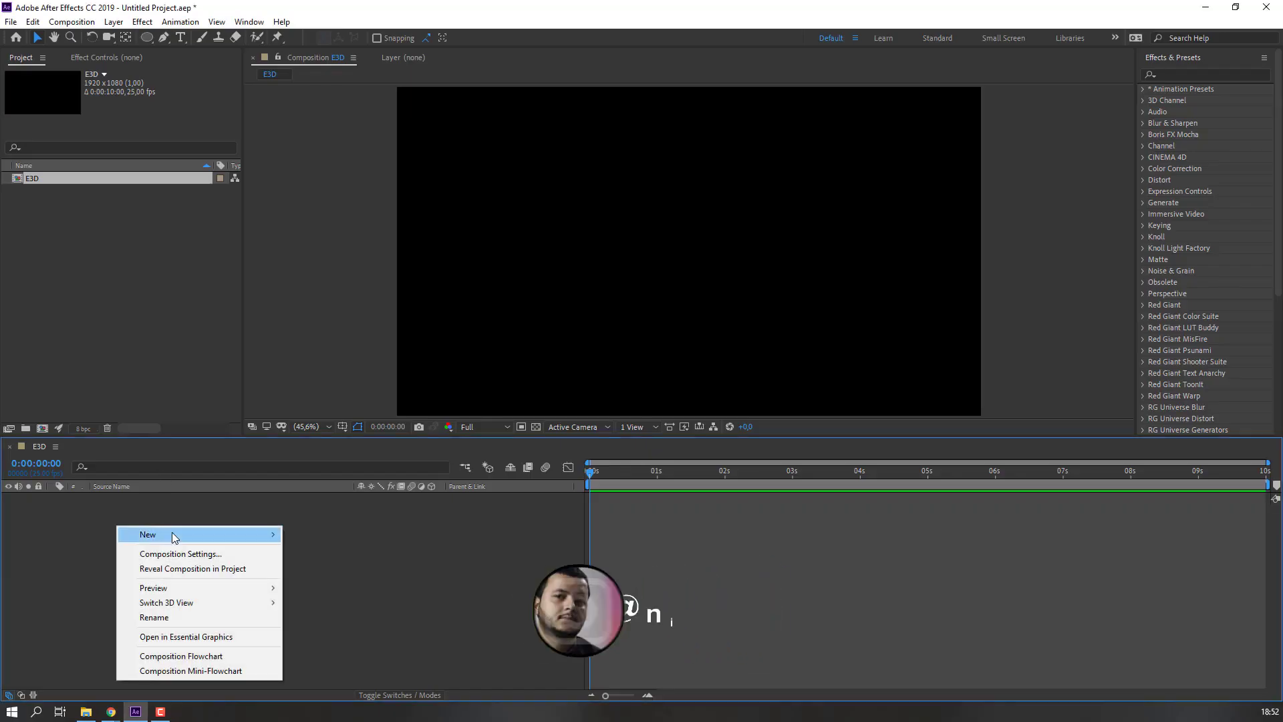
Step: Create a solid named E3D, apply the Video Copilot Element effect, and hide it
mouse_move(161, 534)
left_click(341, 570)
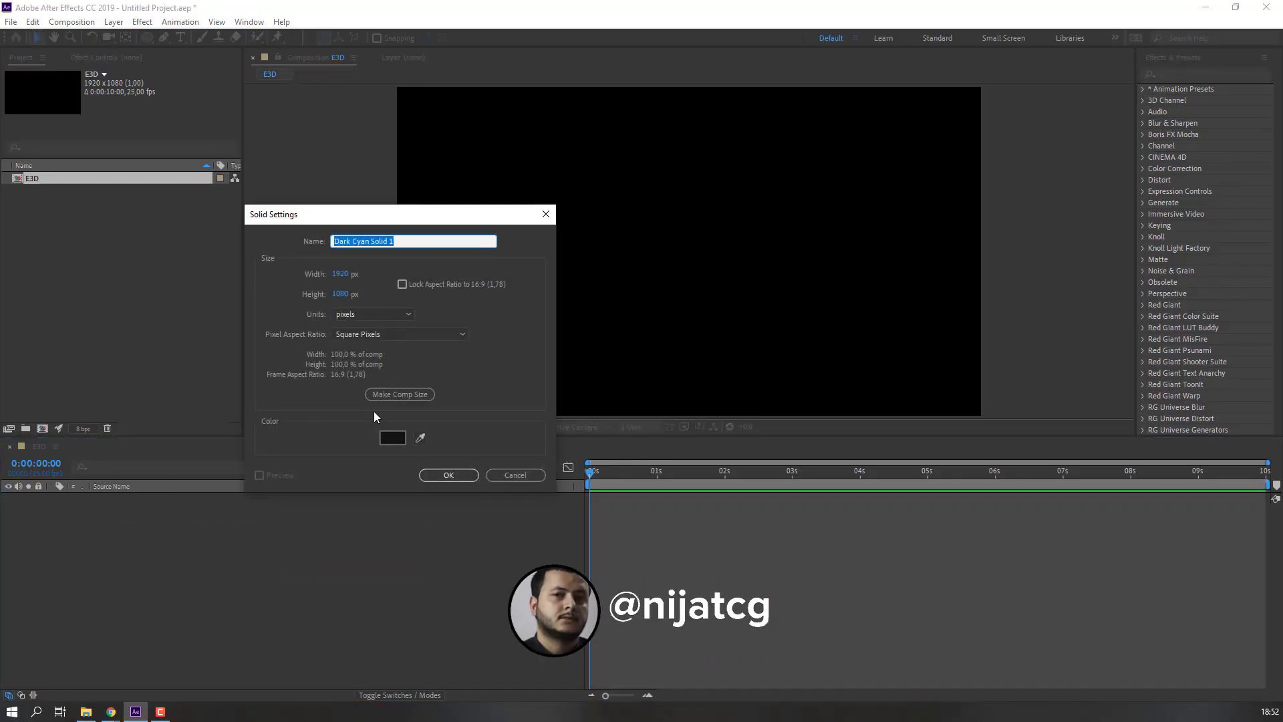
type("E3D")
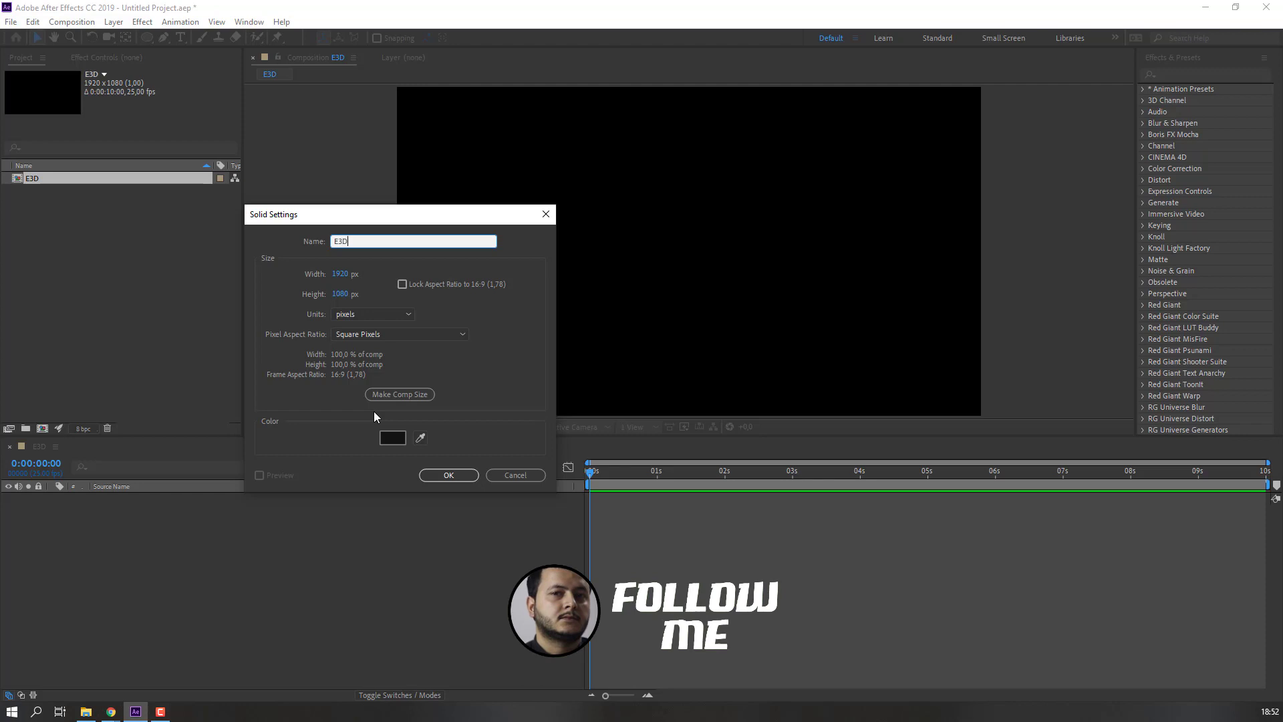
left_click(446, 475)
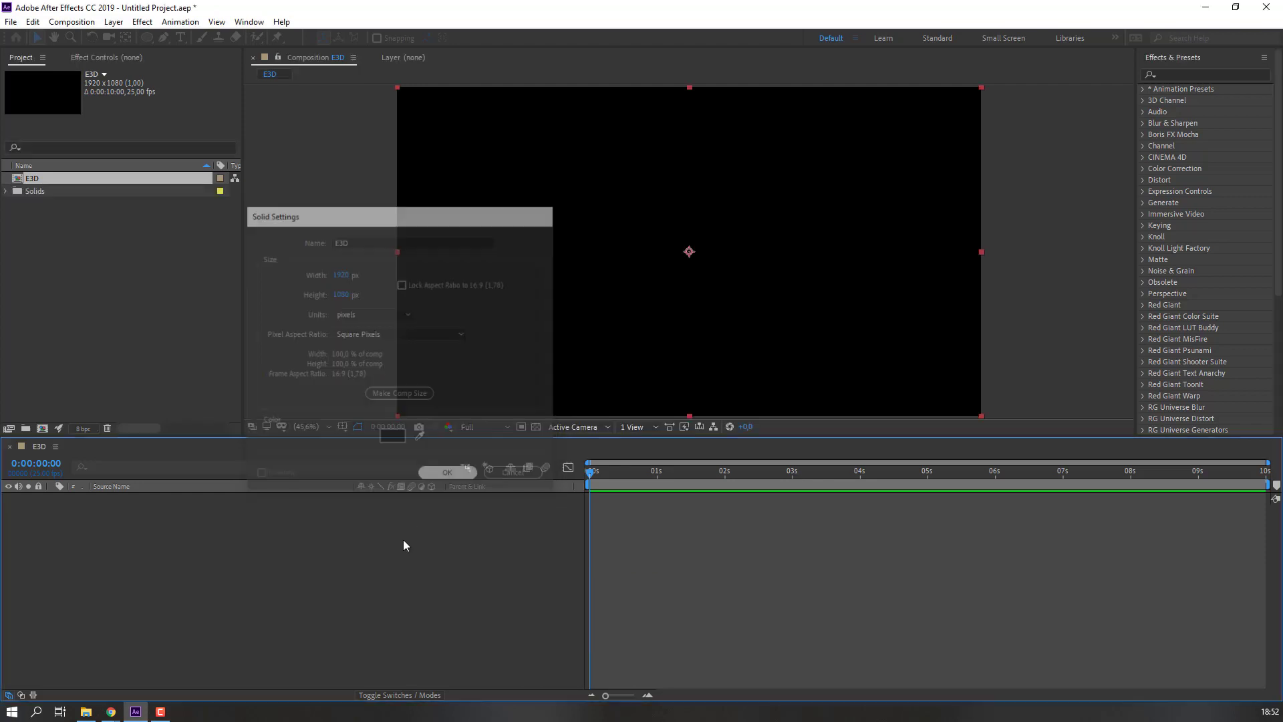
left_click(148, 26)
mouse_move(204, 712)
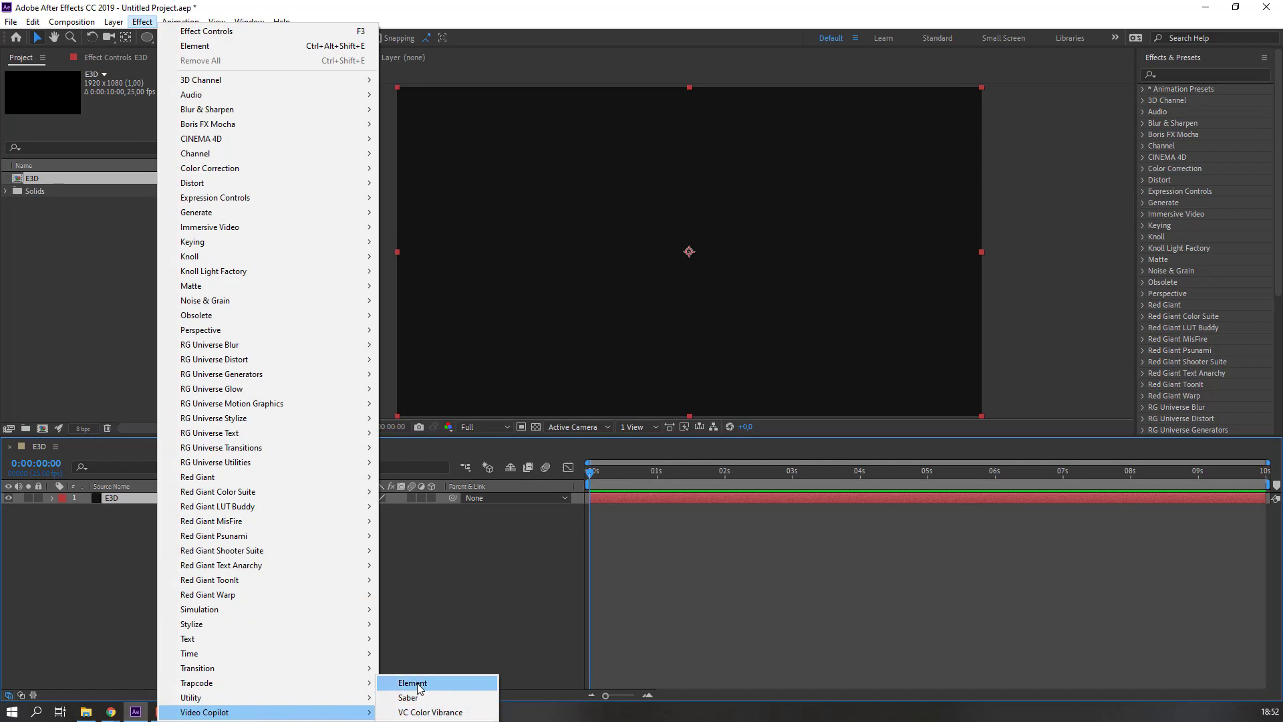
left_click(415, 684)
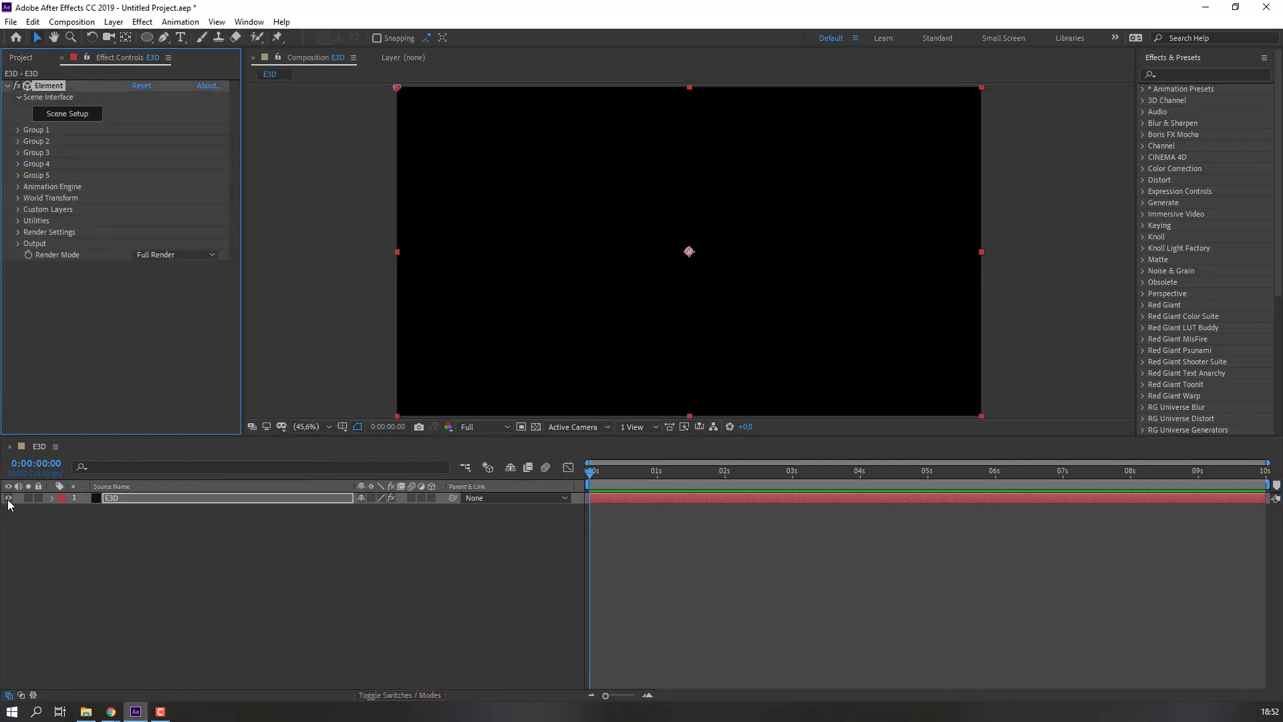
left_click(8, 498)
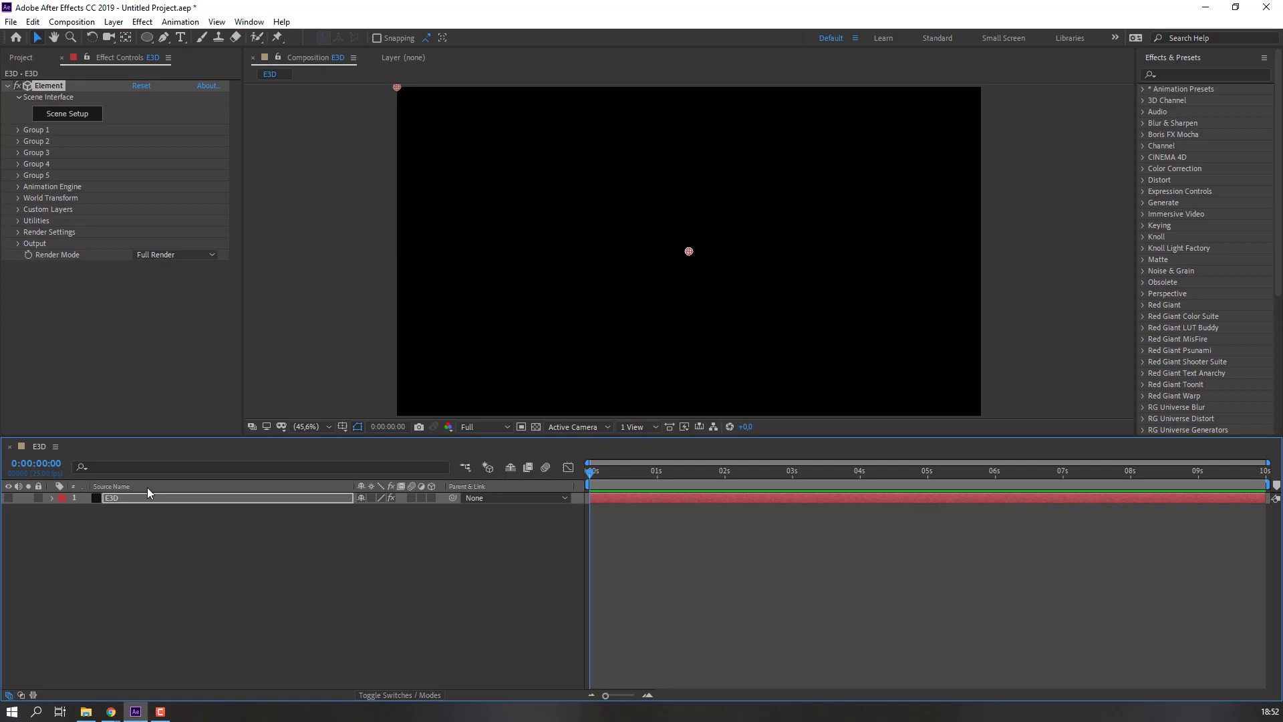
Step: Add a second solid layer named object01
right_click(153, 557)
mouse_move(160, 409)
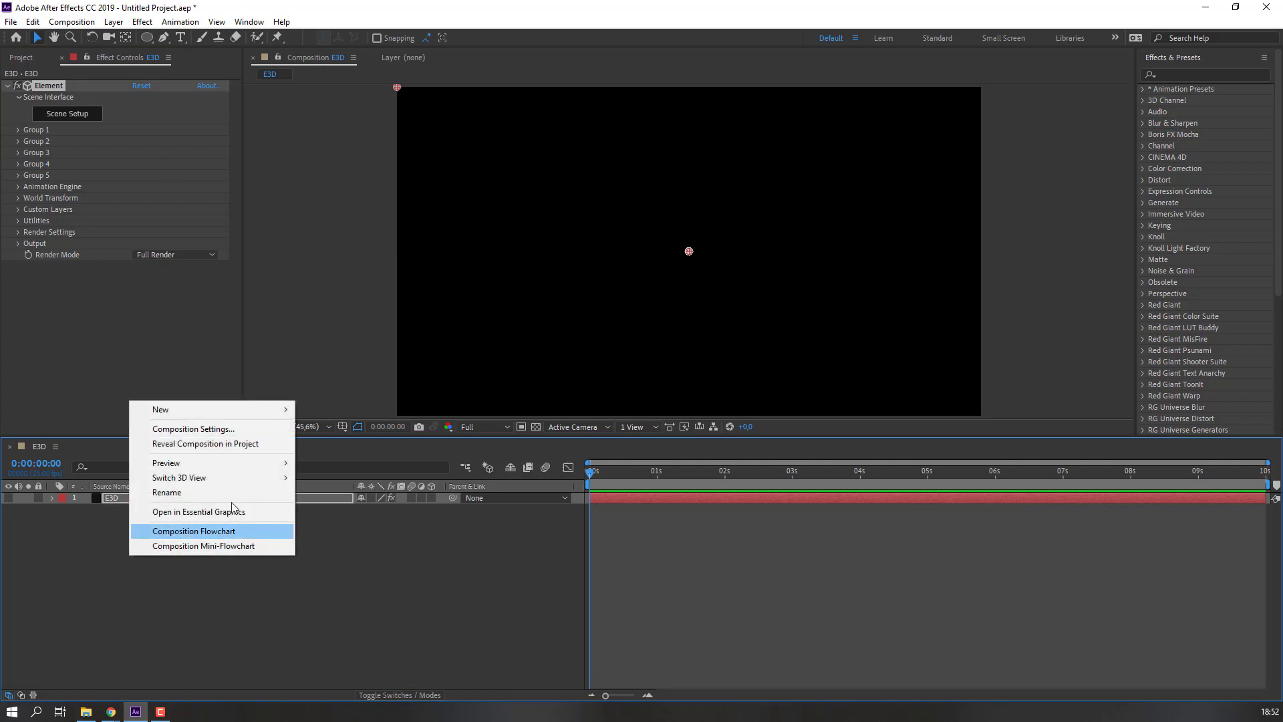
left_click(347, 442)
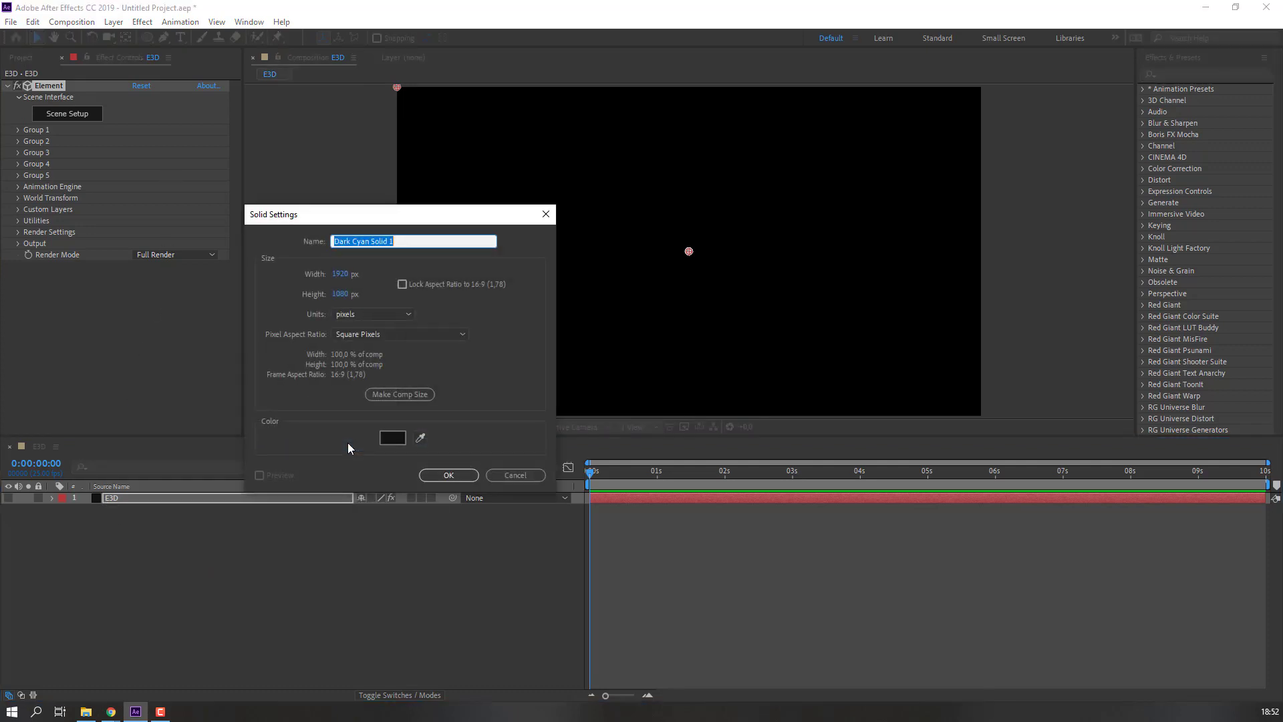
type("object01")
left_click(447, 477)
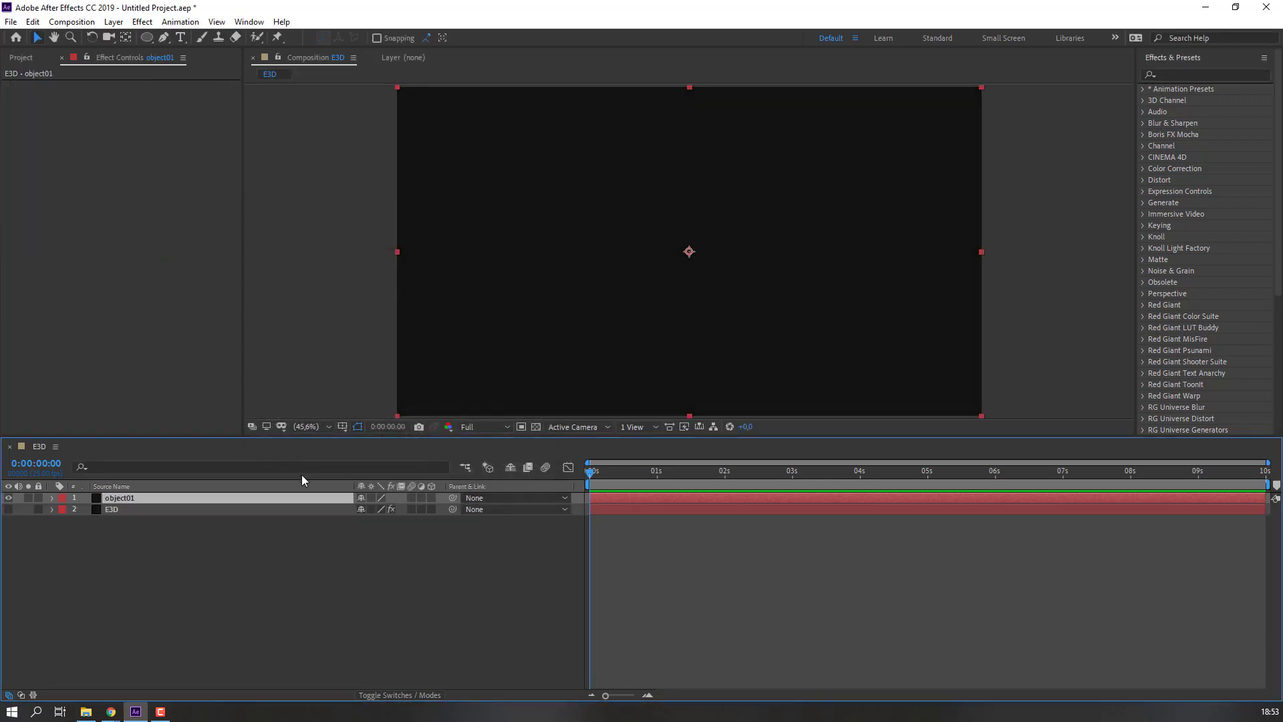
left_click(147, 37)
Step: Draw a large ellipse mask and a smaller inner ellipse mask on object01
left_click(189, 65)
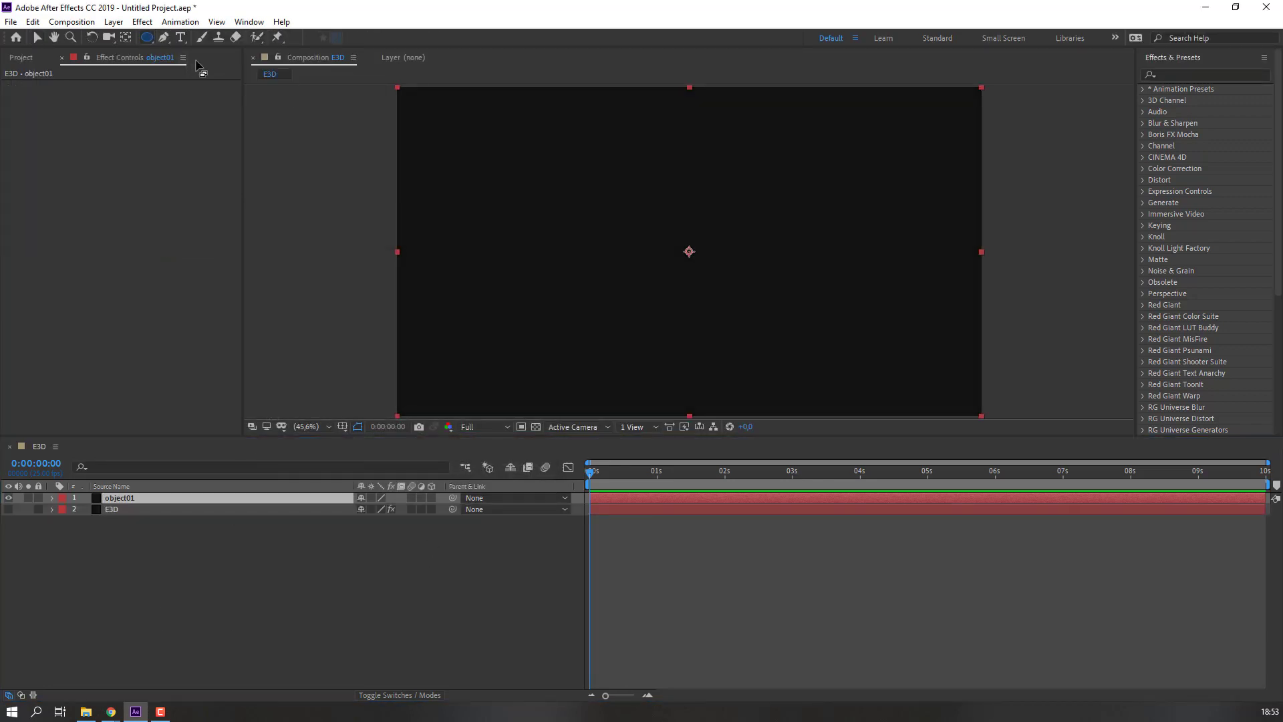
left_click_drag(584, 127, 829, 307)
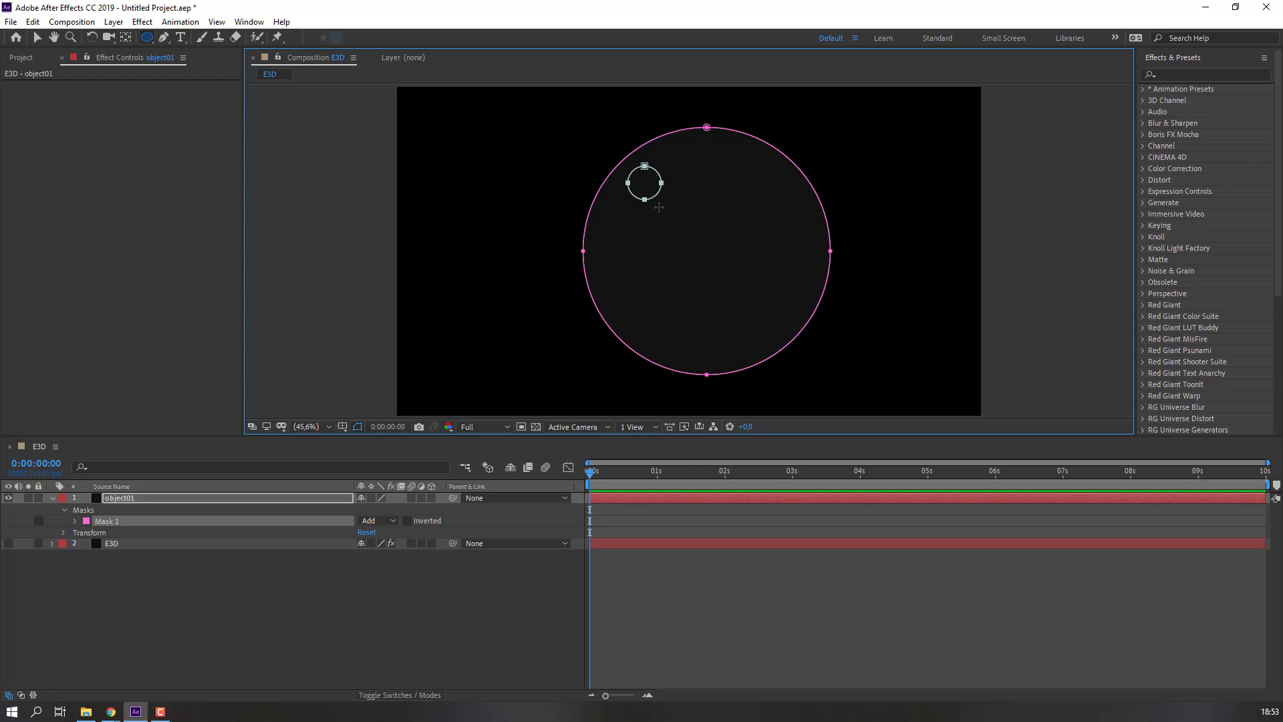
left_click_drag(628, 166, 779, 353)
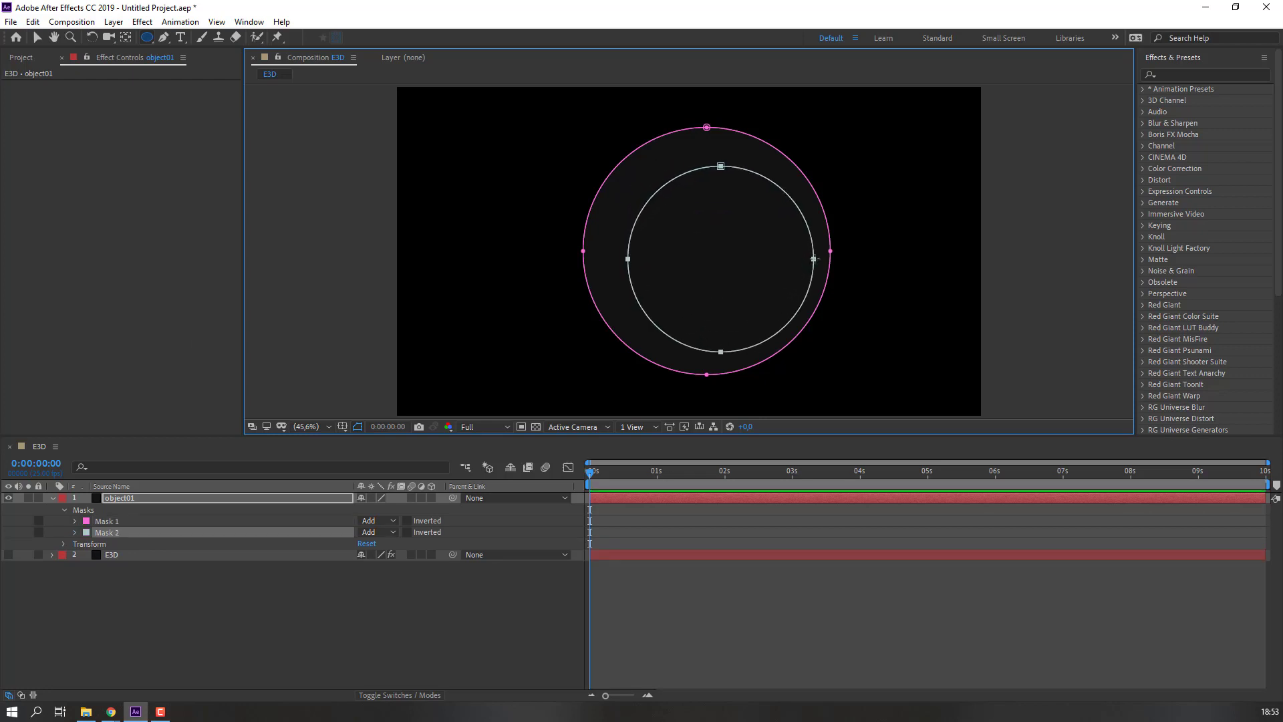
Step: Set Mask 2 to Subtract and select its path for editing
left_click(38, 39)
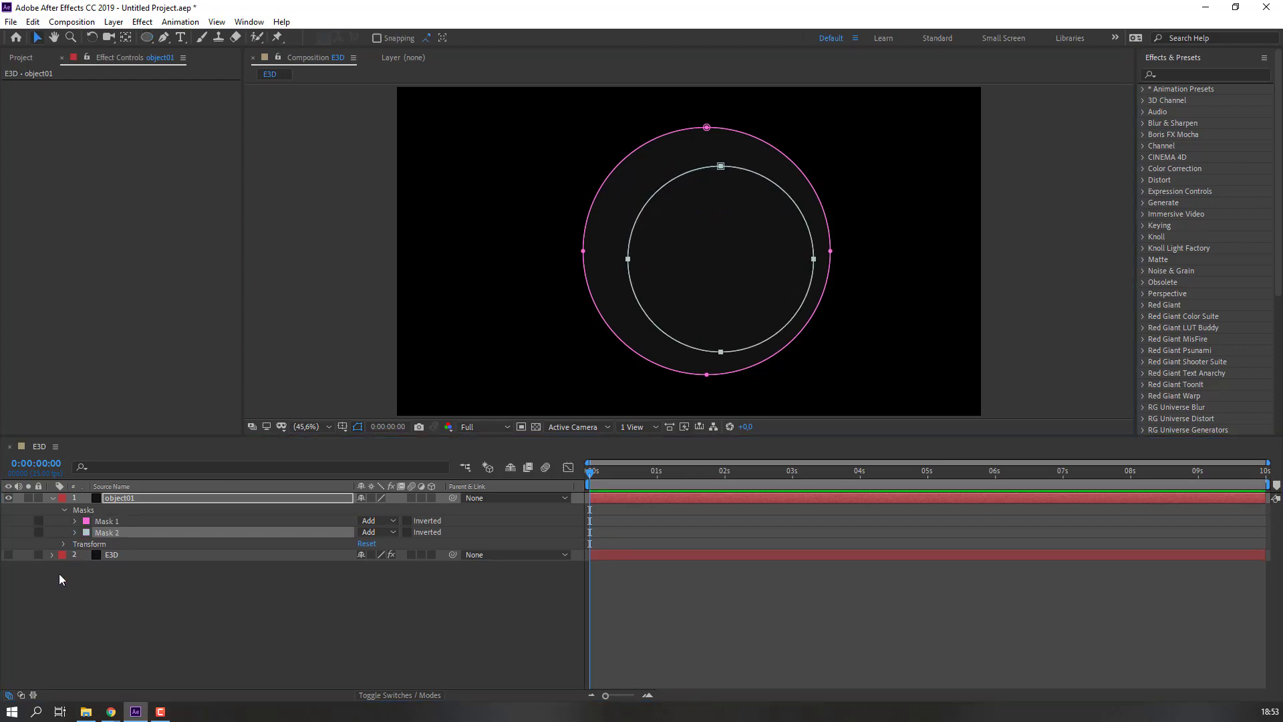
left_click(388, 533)
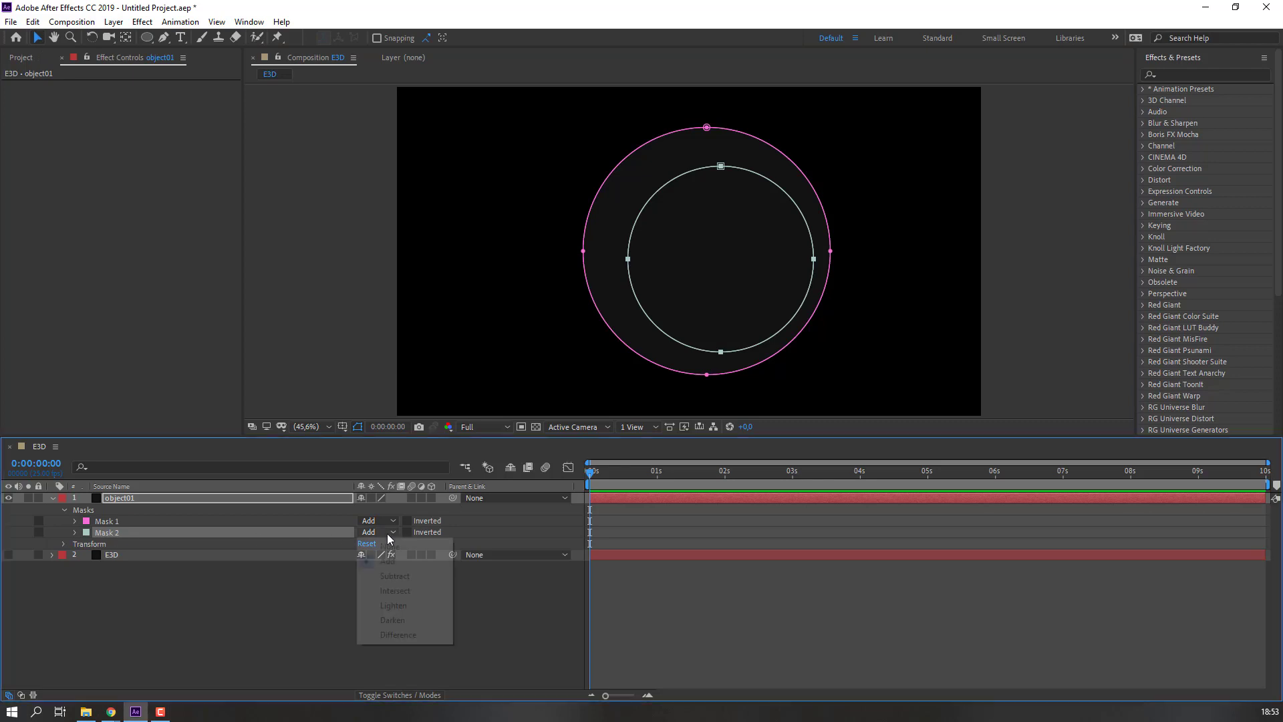
left_click(408, 579)
left_click(75, 532)
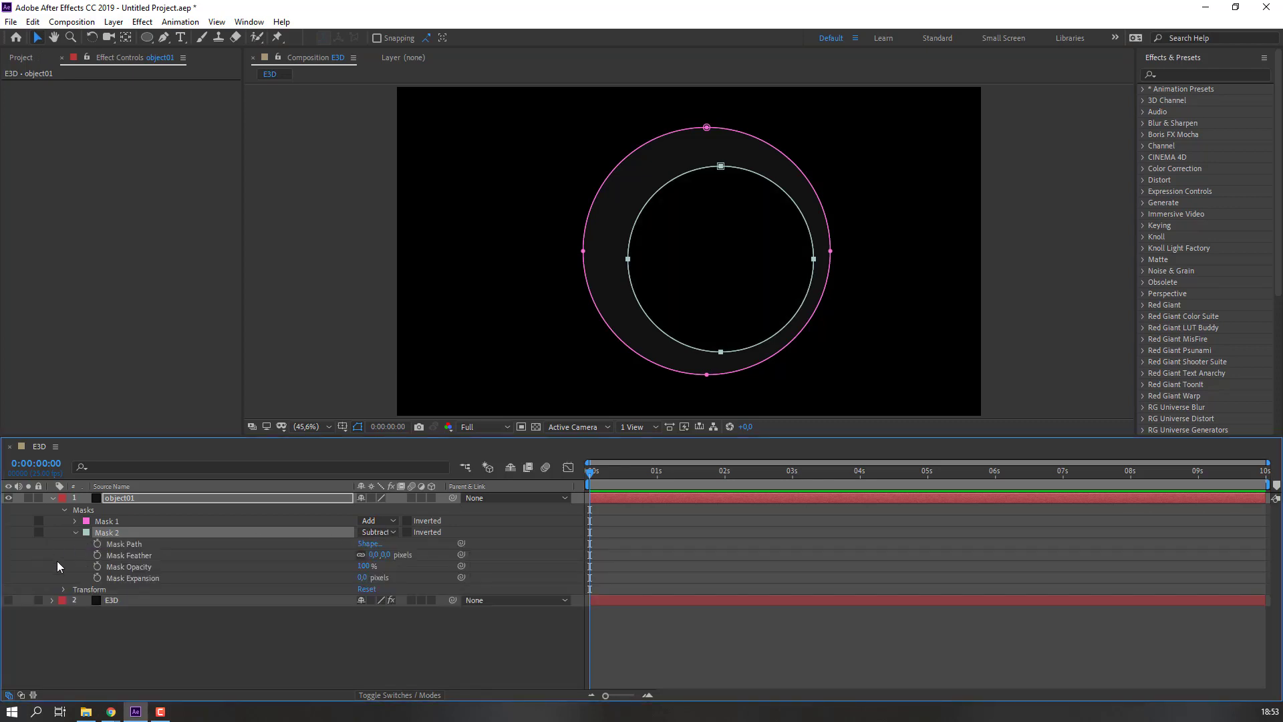
left_click(139, 545)
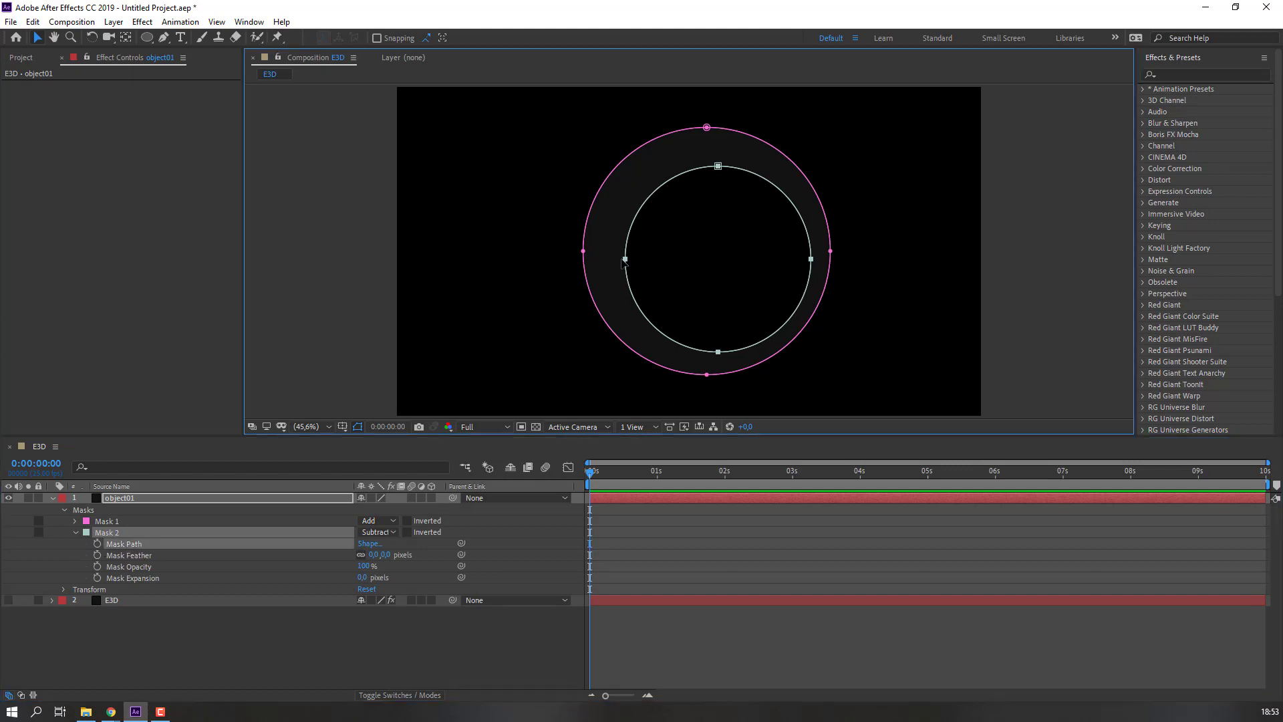
Step: Show rulers and place horizontal and vertical guides through the circles' centre
key("period")
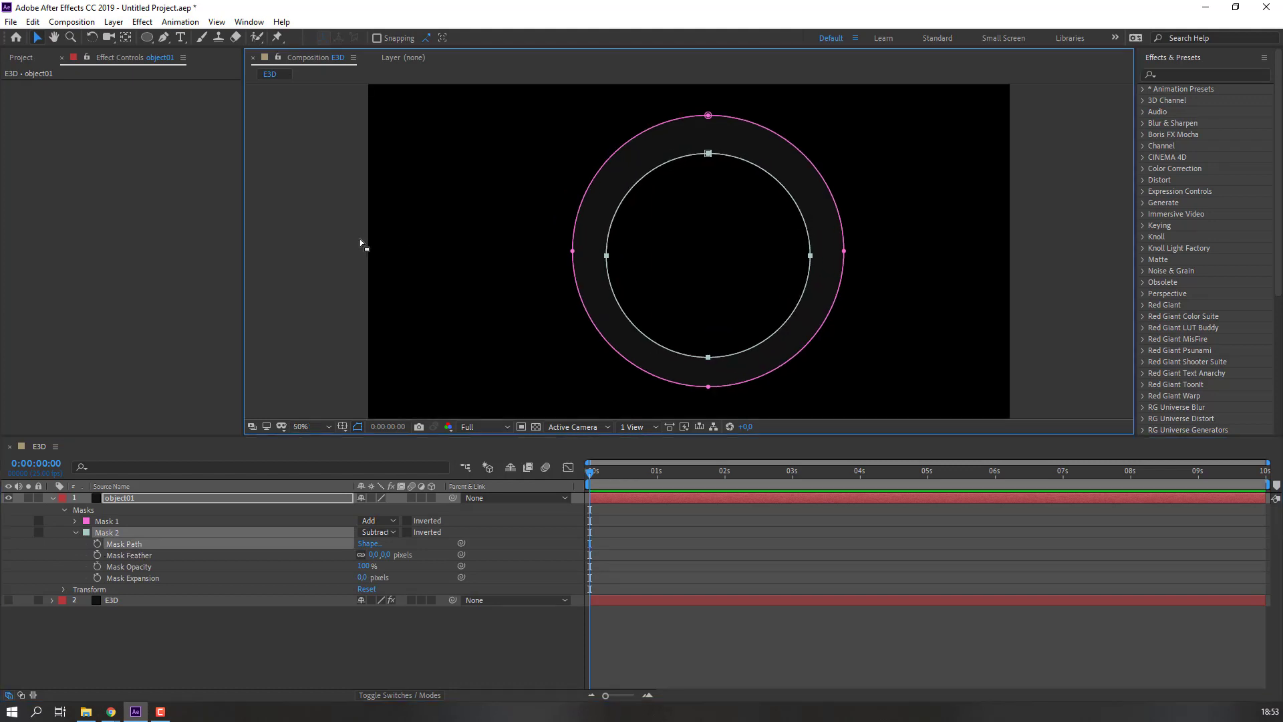
key("ctrl+r")
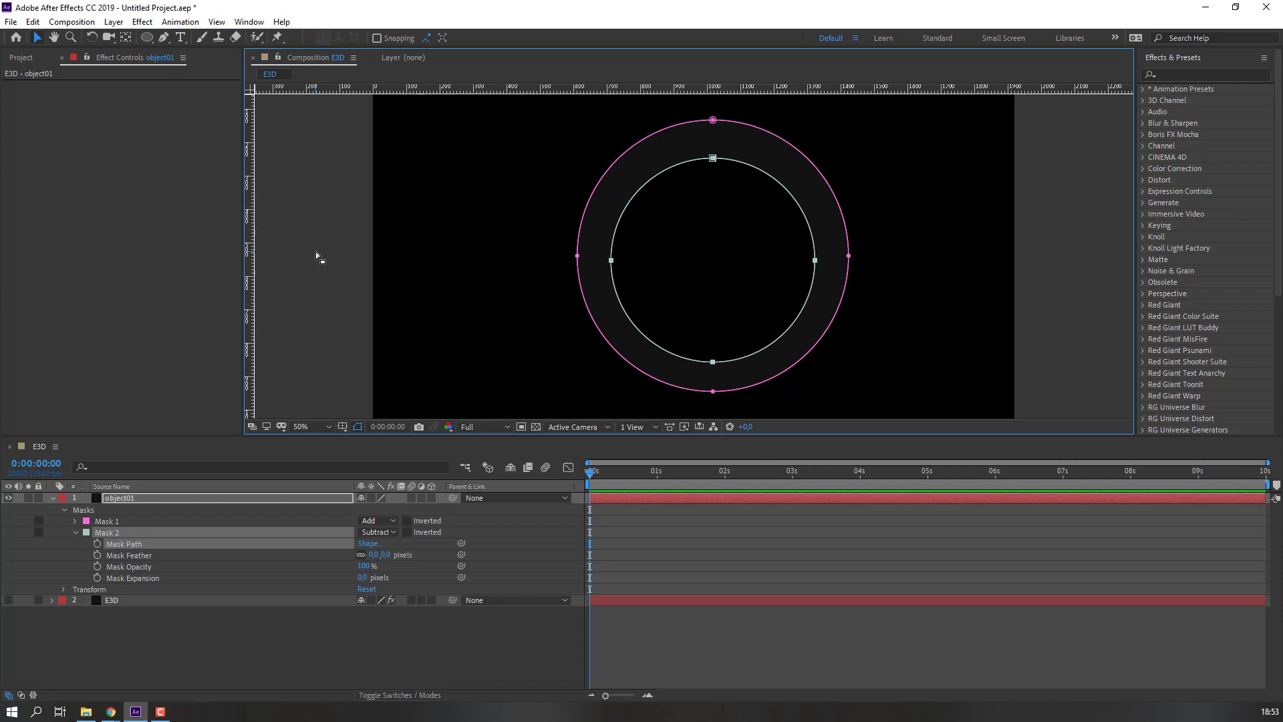
key("period")
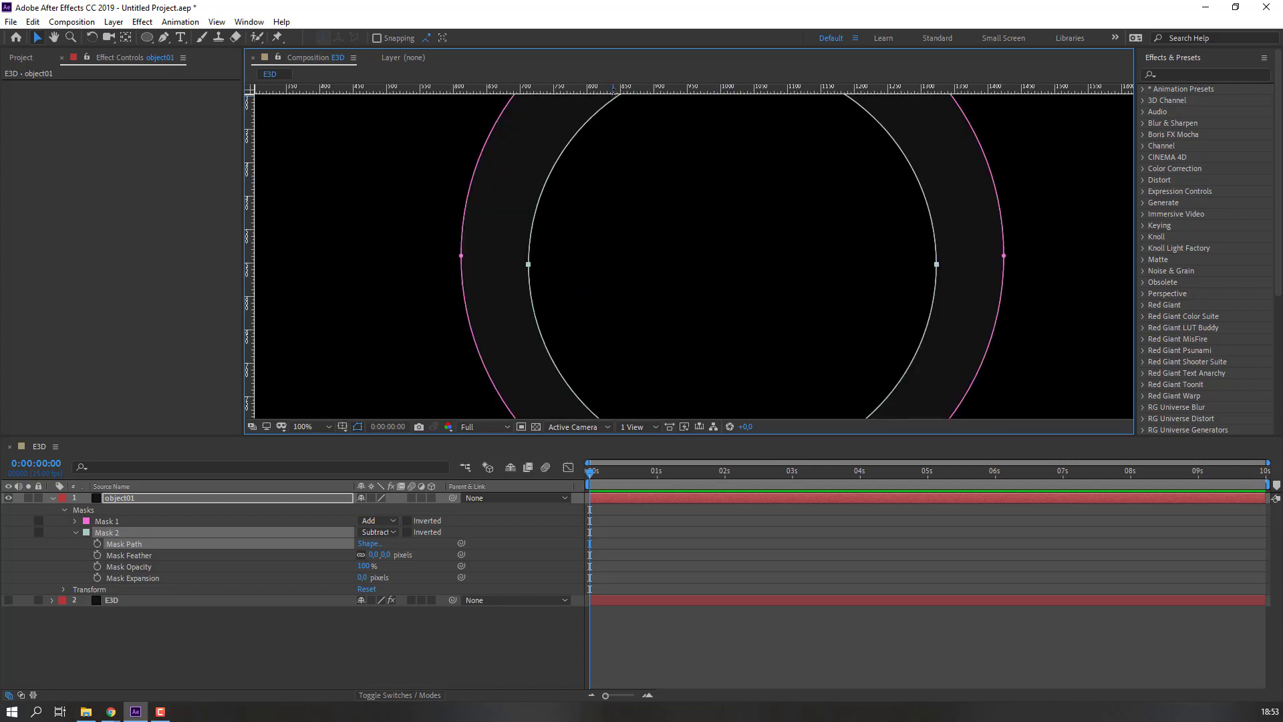
left_click_drag(658, 86, 639, 254)
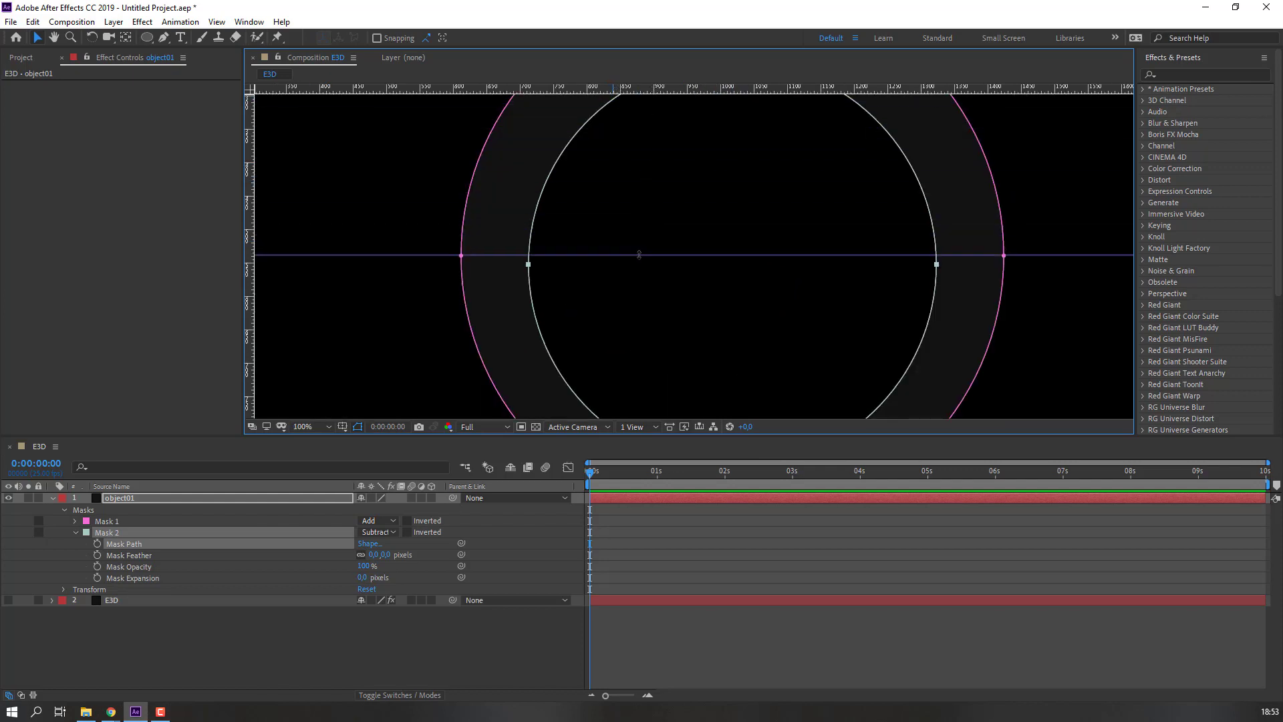
left_click_drag(715, 319, 538, 194)
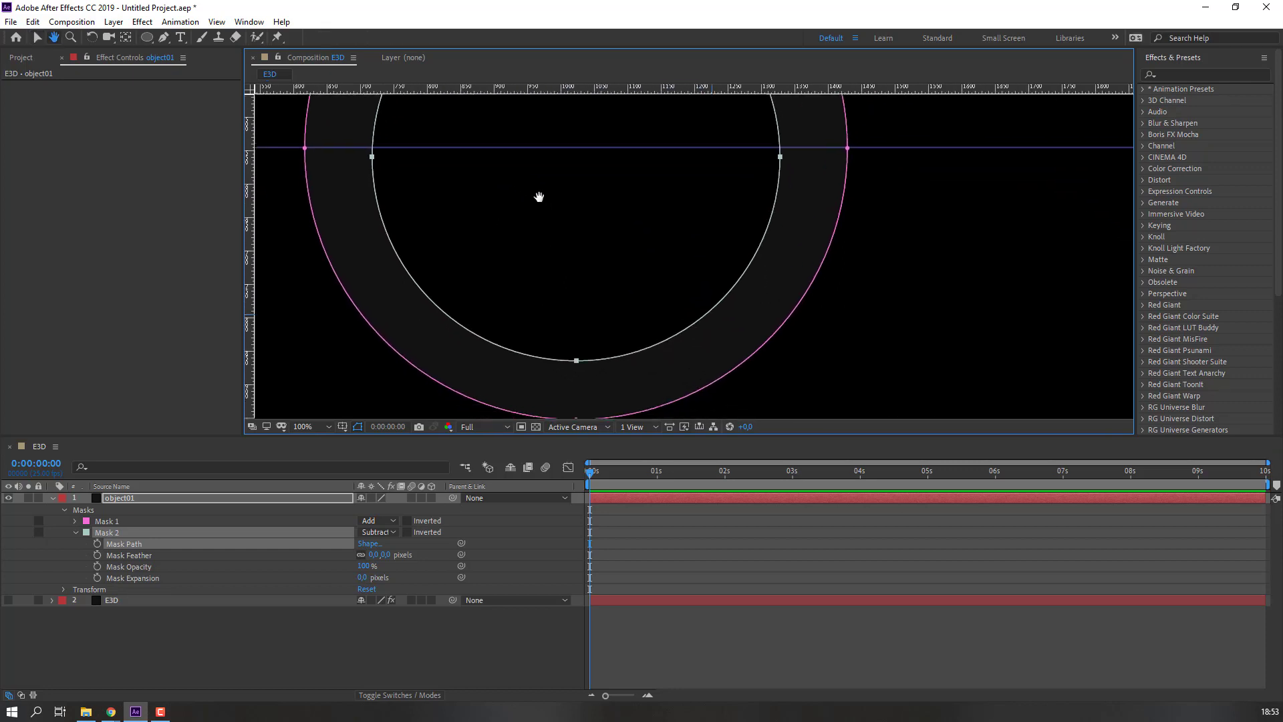
scroll(538, 195, "up", 2)
left_click_drag(248, 244, 538, 244)
scroll(538, 243, "down", 2)
key("F2")
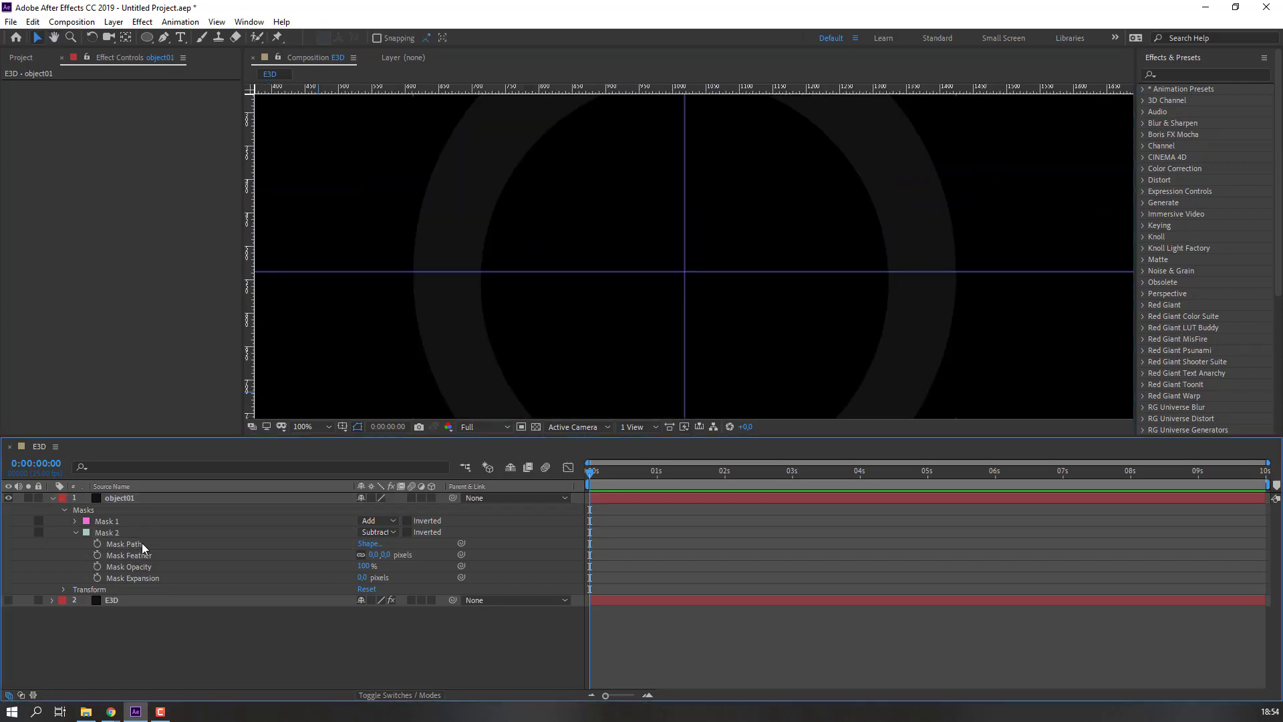
Step: Align the inner circle's left point to the guide, then delete both guides
left_click(141, 543)
key("period")
left_click_drag(289, 292, 402, 302)
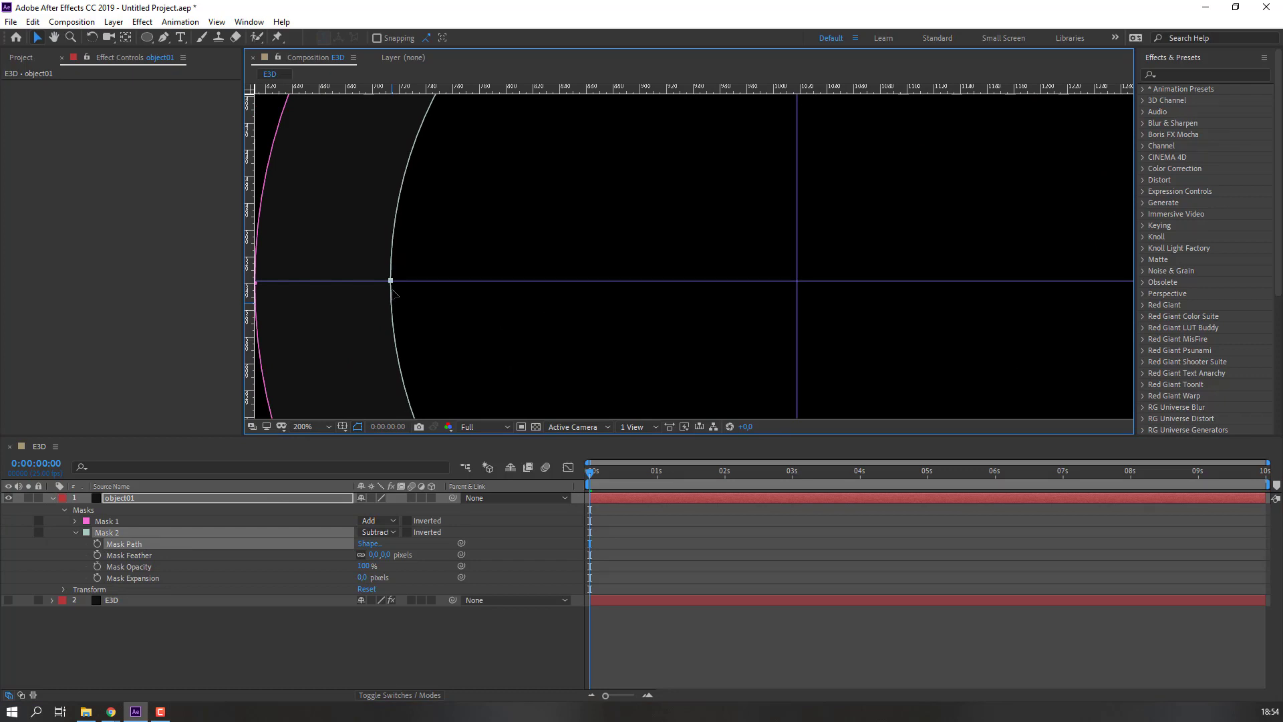
key("comma")
key("comma")
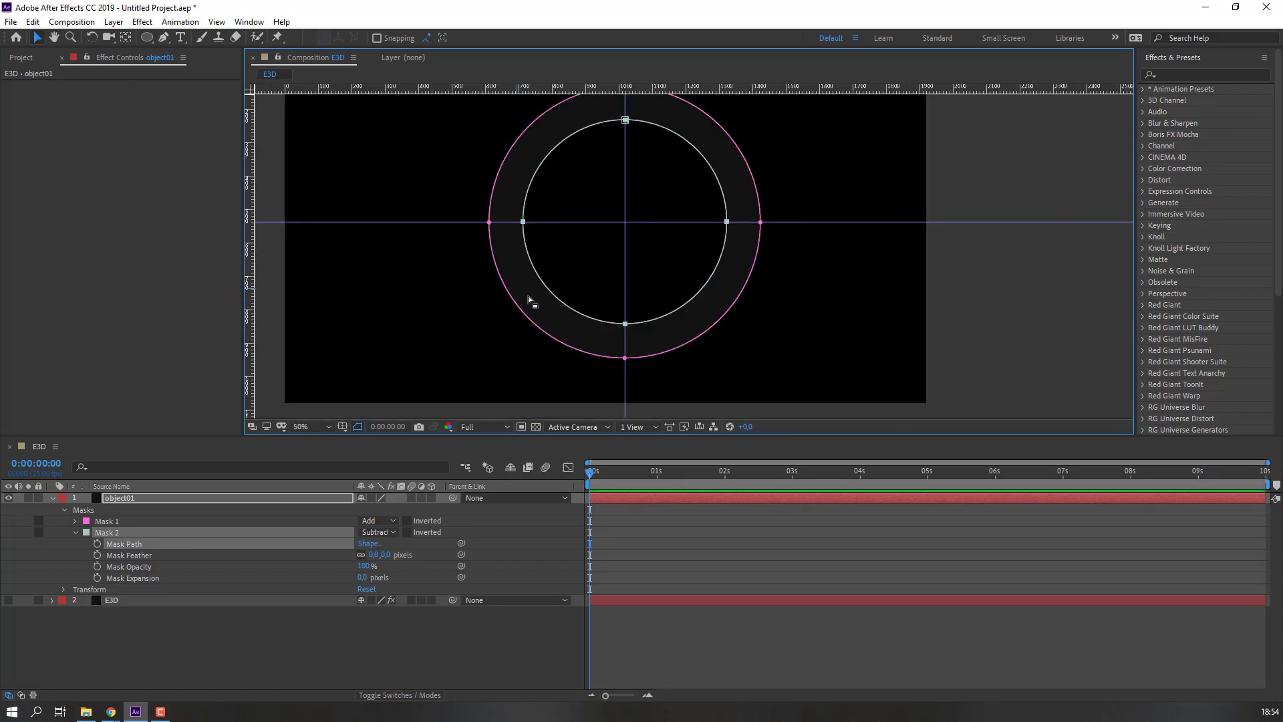
left_click_drag(685, 189, 653, 238)
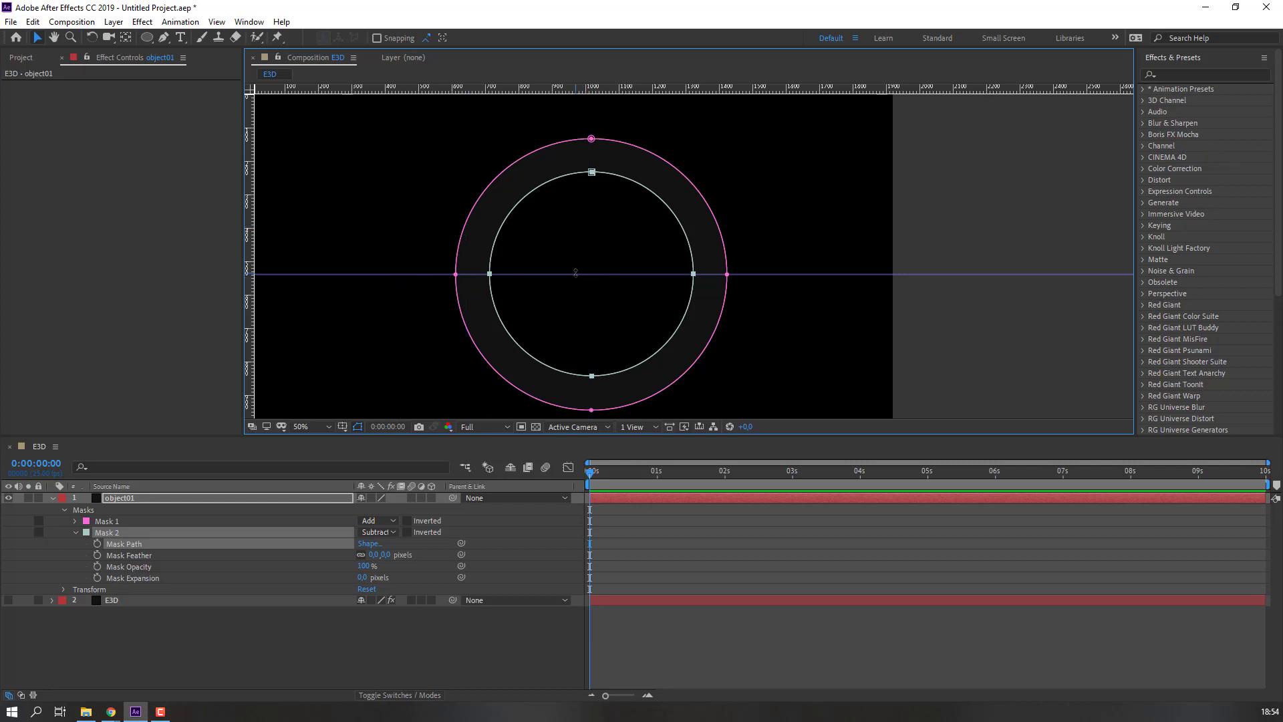
left_click_drag(576, 273, 601, 93)
key("comma")
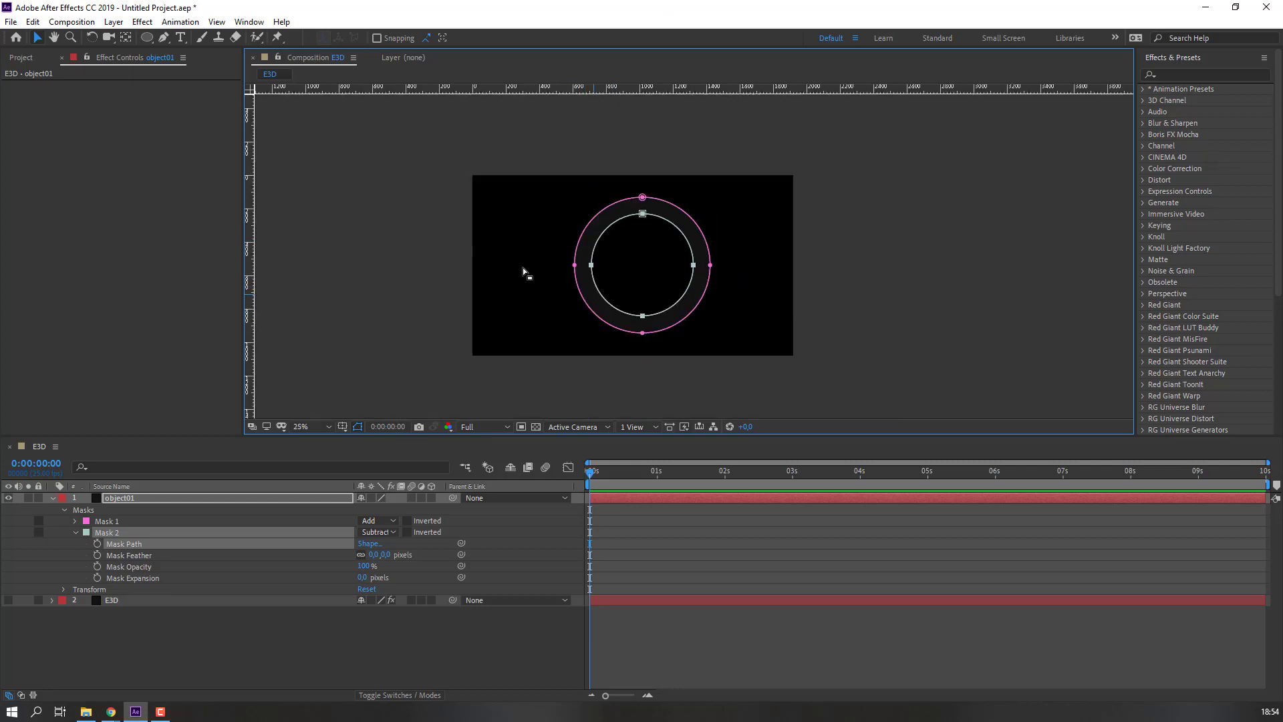
Step: Add a new solid layer named object02
right_click(141, 550)
mouse_move(215, 425)
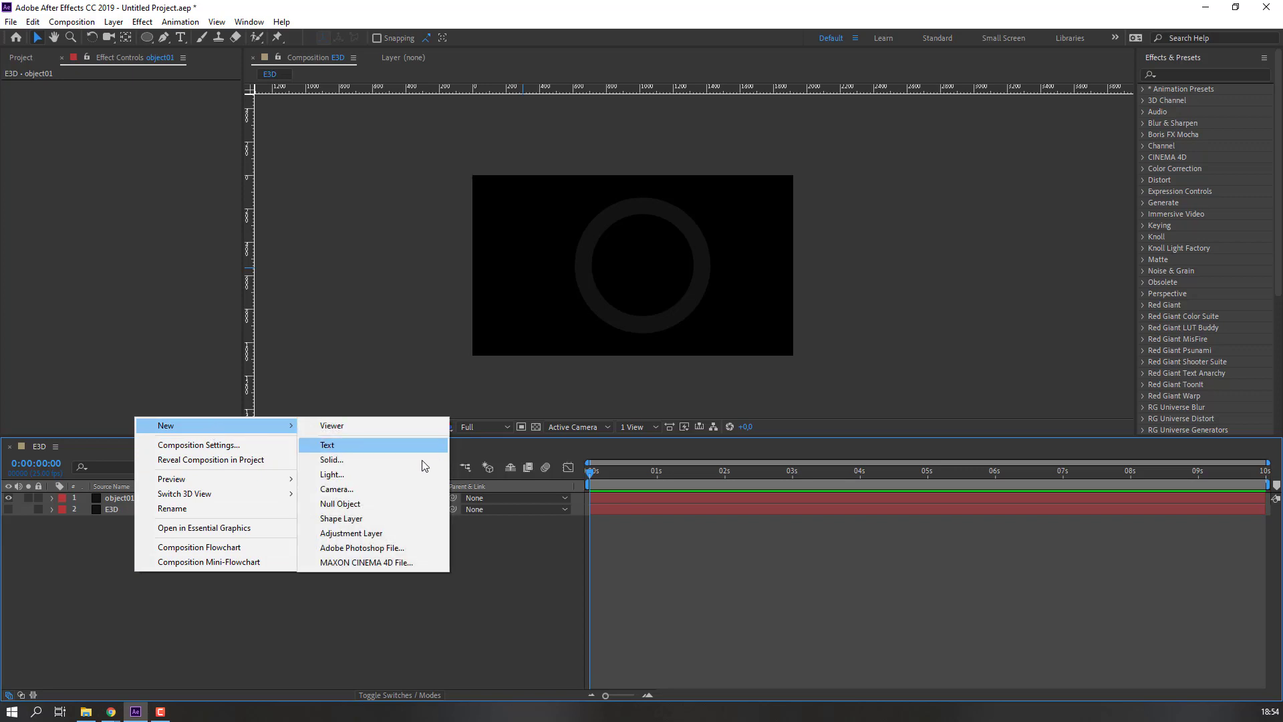
left_click(392, 460)
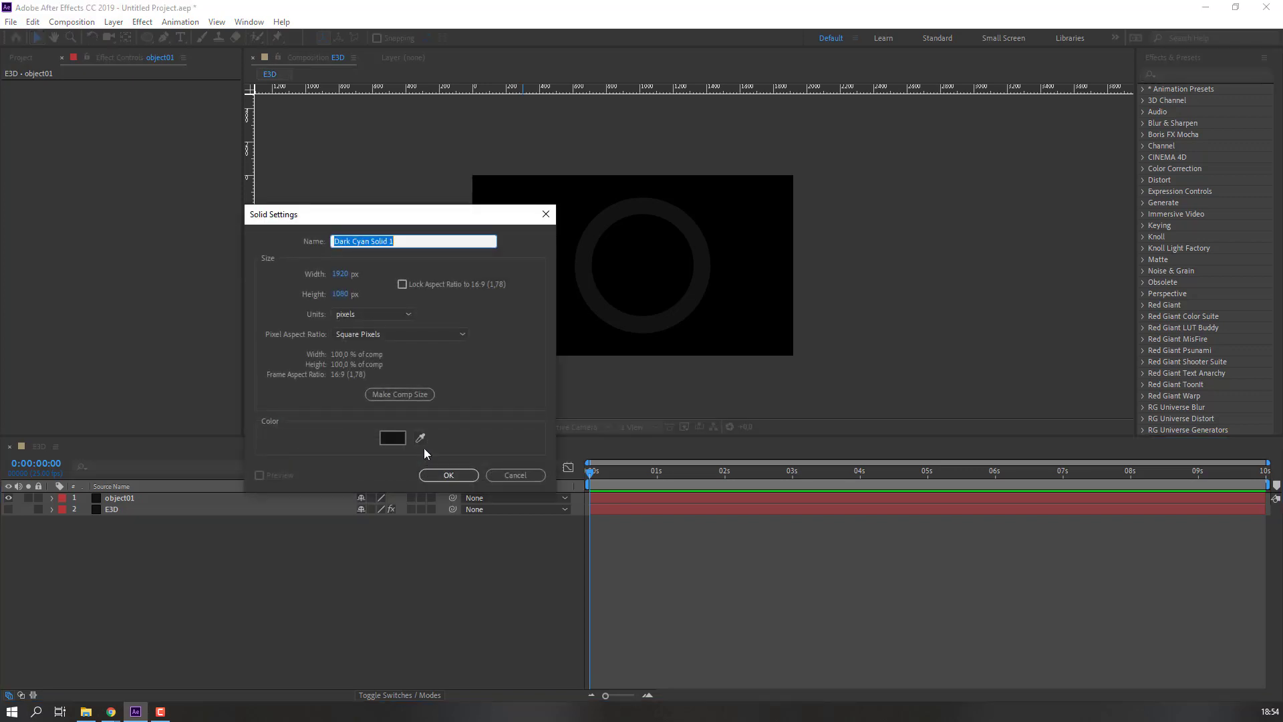
type("object02")
left_click(462, 478)
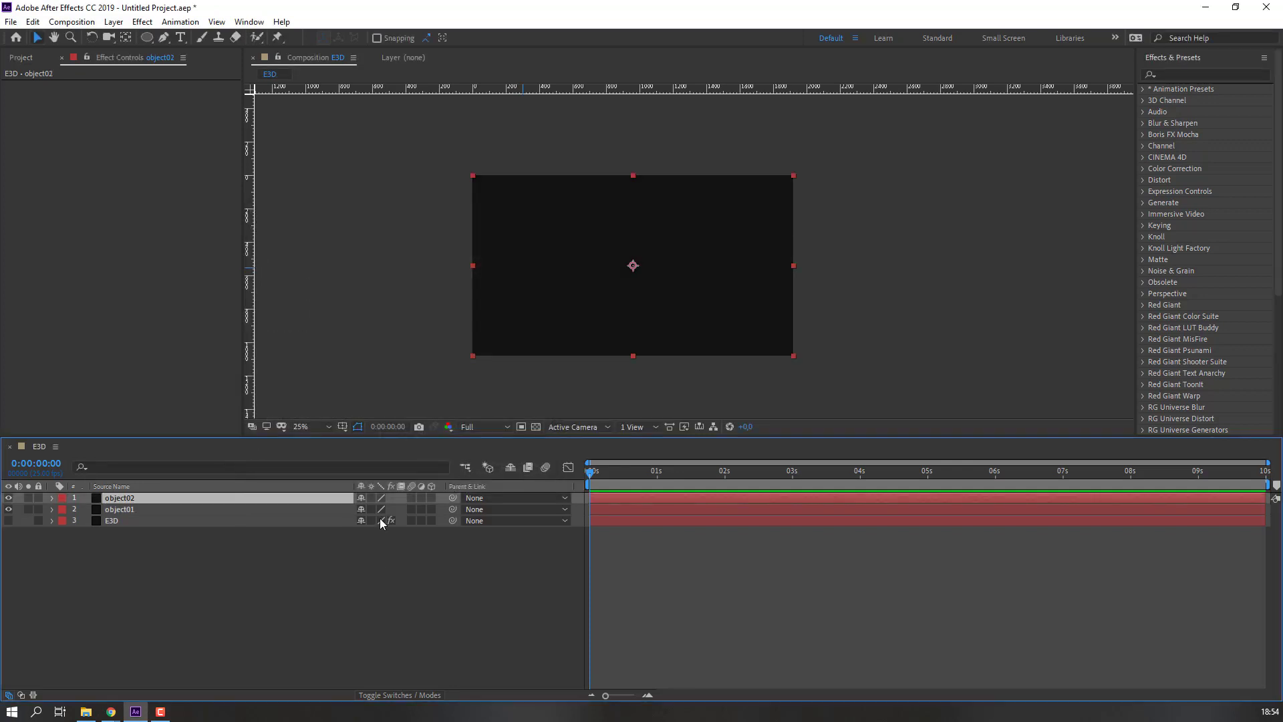
Step: Draw a closed check-mark mask with the Pen tool and nudge its top points
left_click(165, 37)
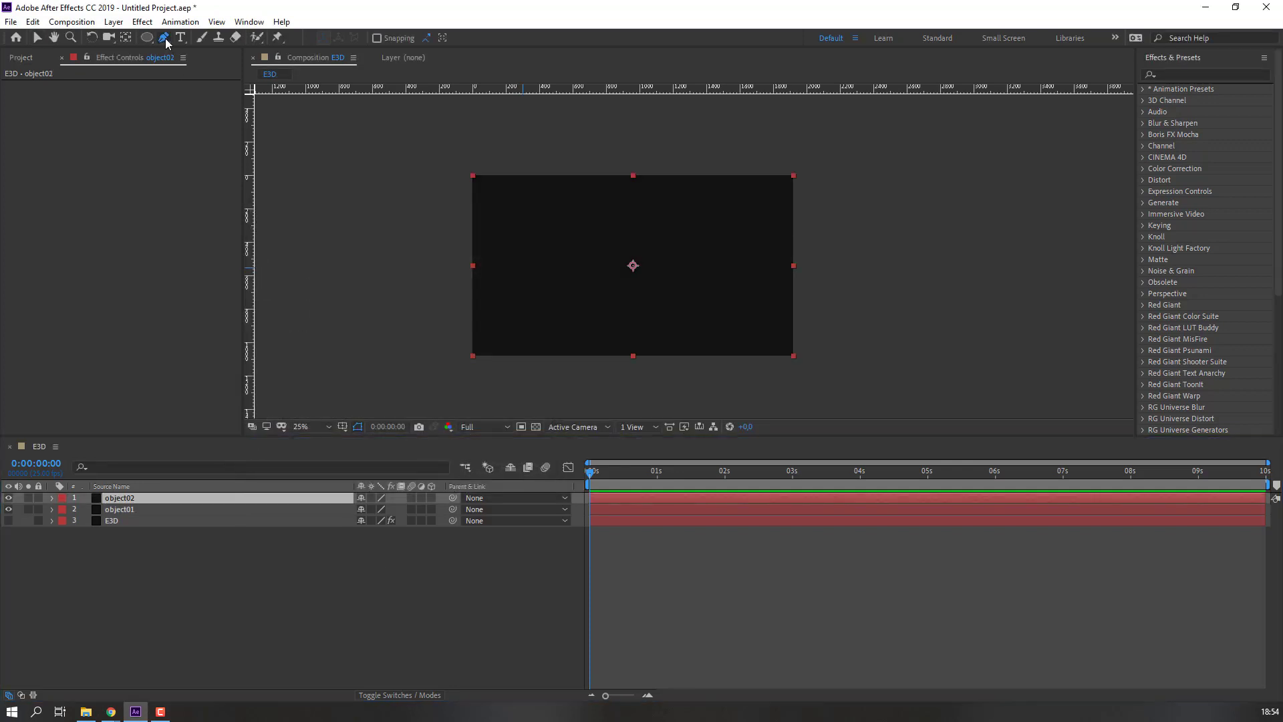
left_click(576, 257)
left_click(609, 317)
left_click(637, 317)
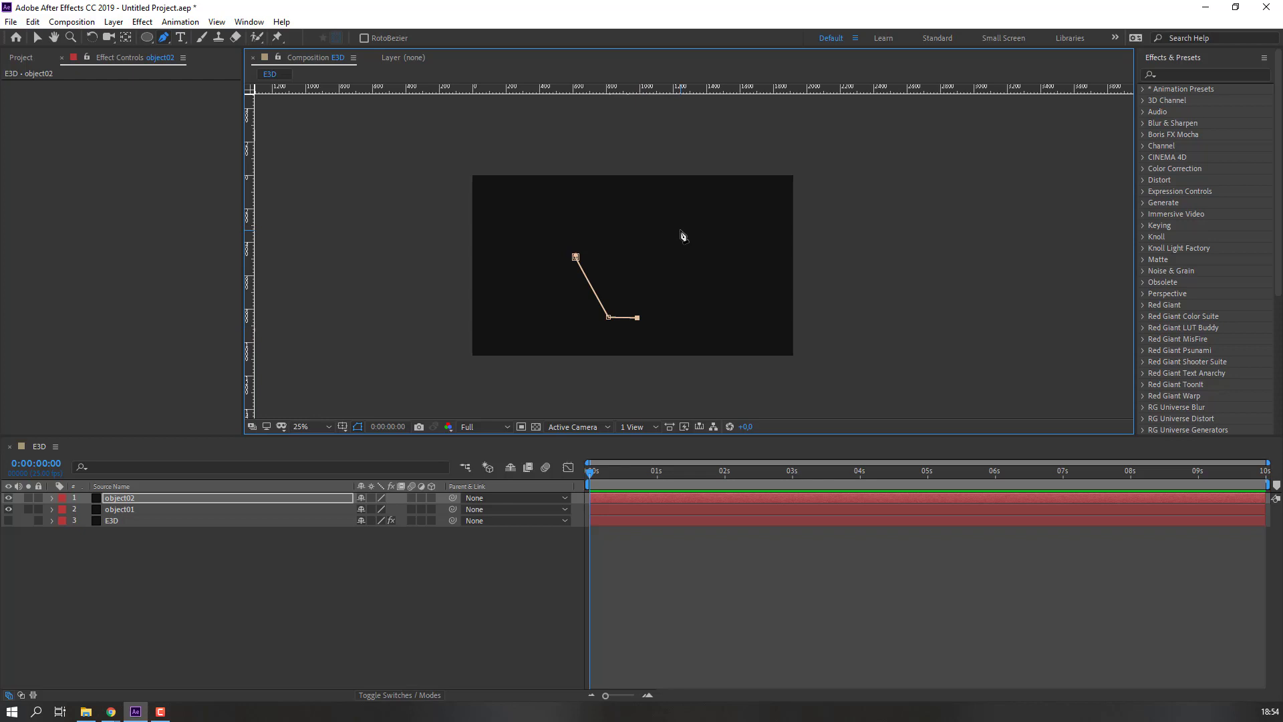
left_click(688, 222)
left_click(628, 288)
left_click(600, 245)
left_click(576, 256)
key("v")
left_click_drag(643, 214, 699, 228)
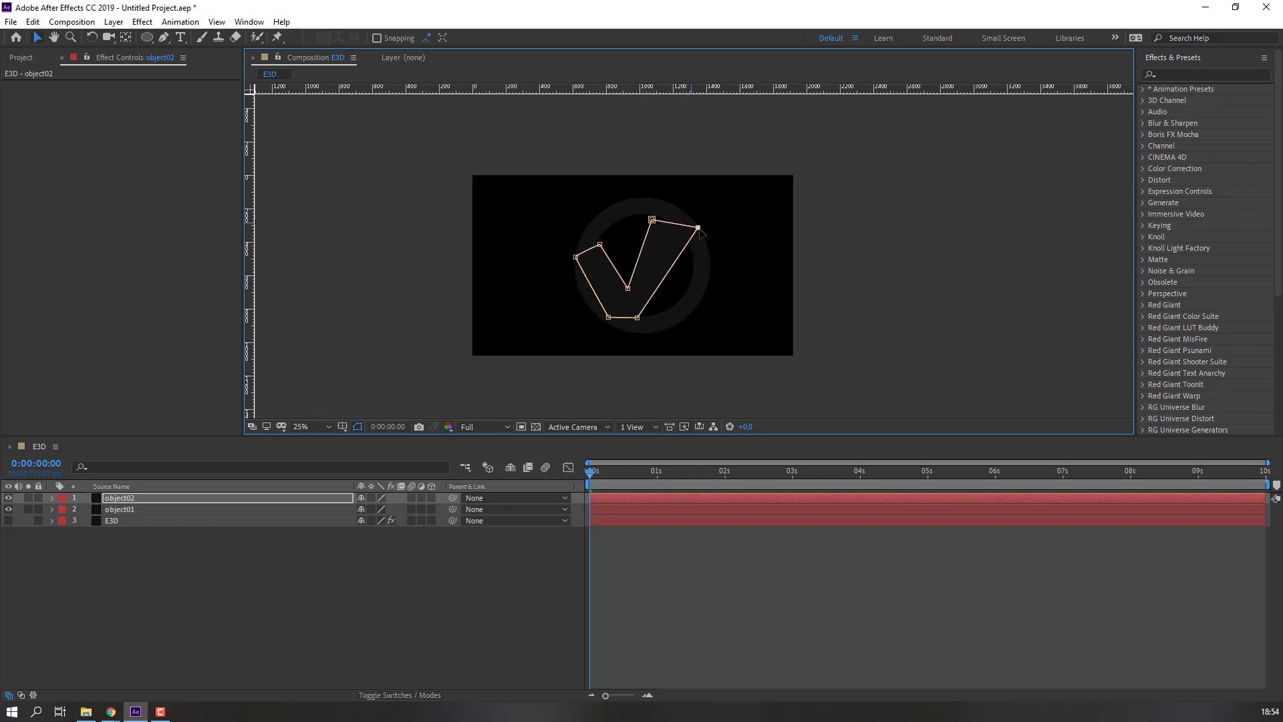
Step: Hide object01 and object02 and make the E3D layer visible
left_click(371, 607)
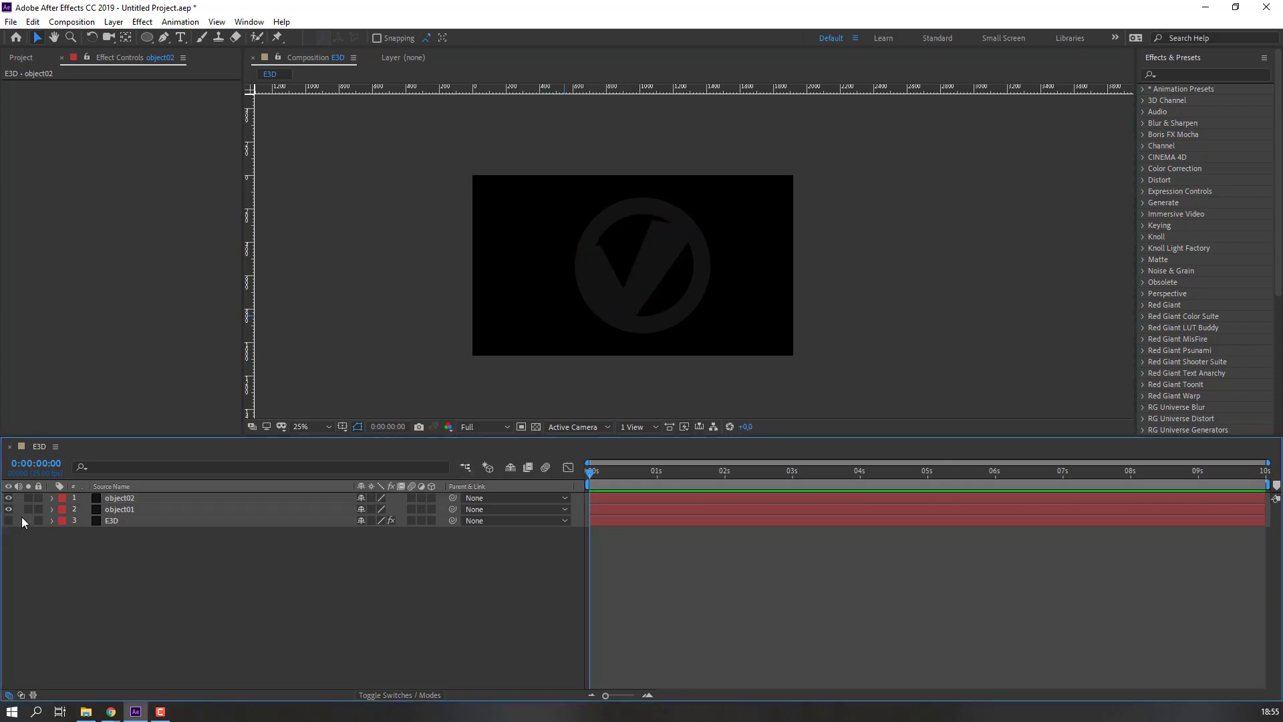
left_click_drag(8, 507, 8, 497)
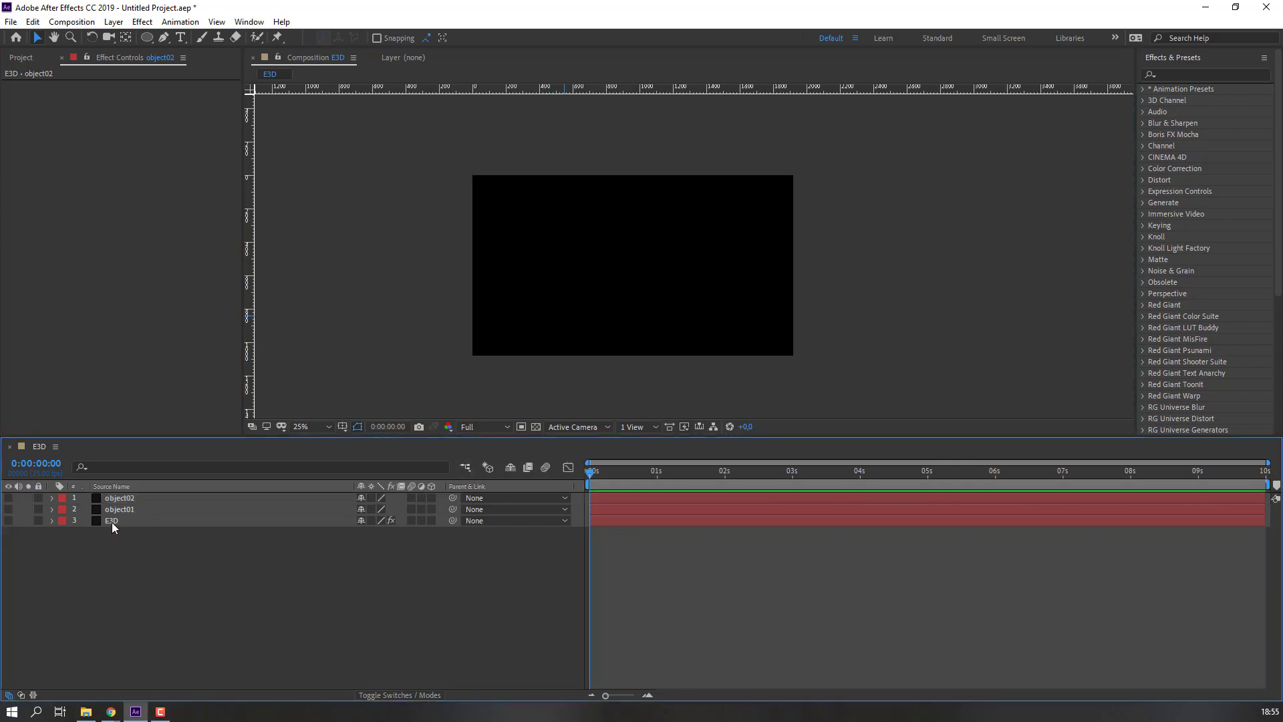
left_click(113, 522)
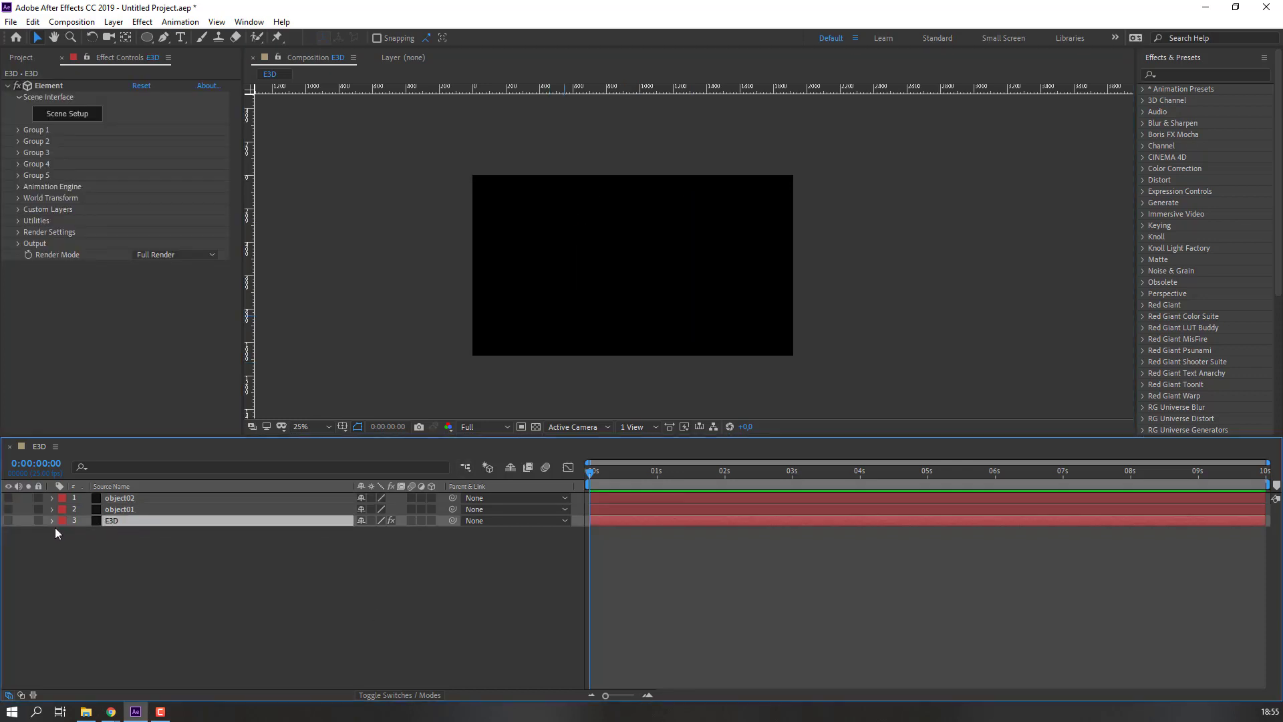
left_click(5, 528)
left_click(9, 520)
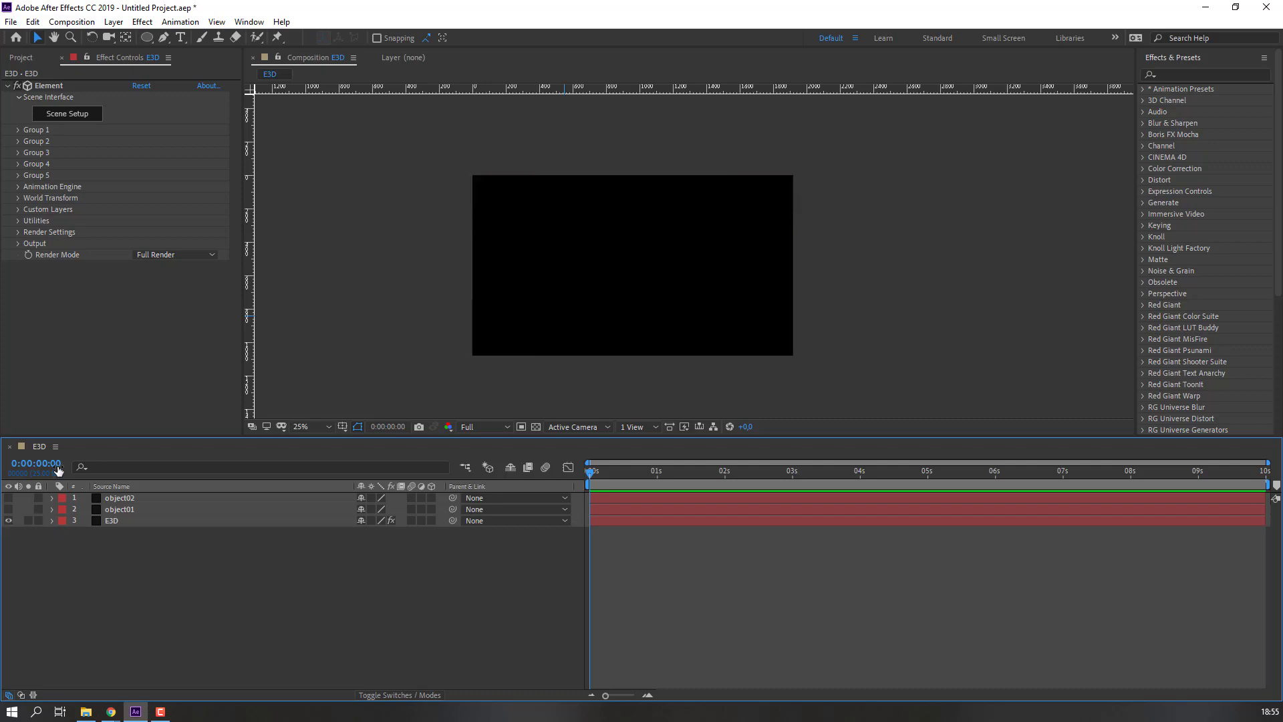
Step: Set Element's Path Layer 1 to object01 and Path Layer 2 to object02
left_click(19, 211)
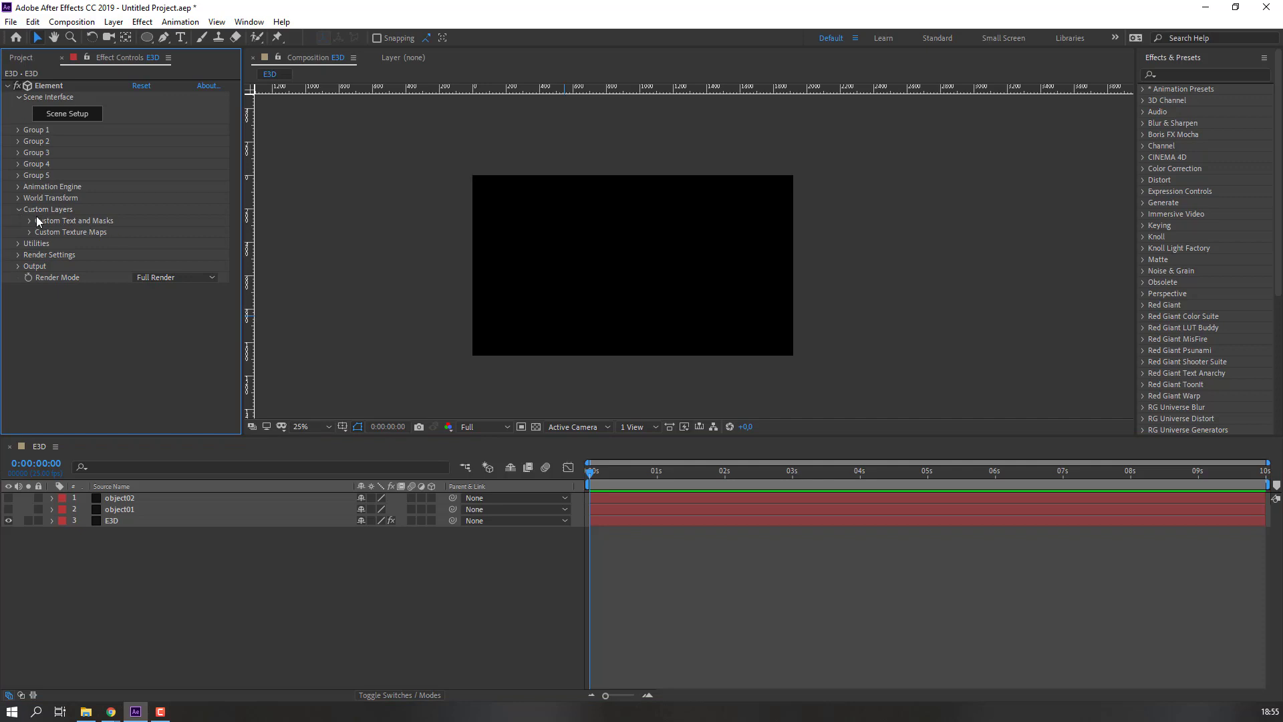
left_click(30, 221)
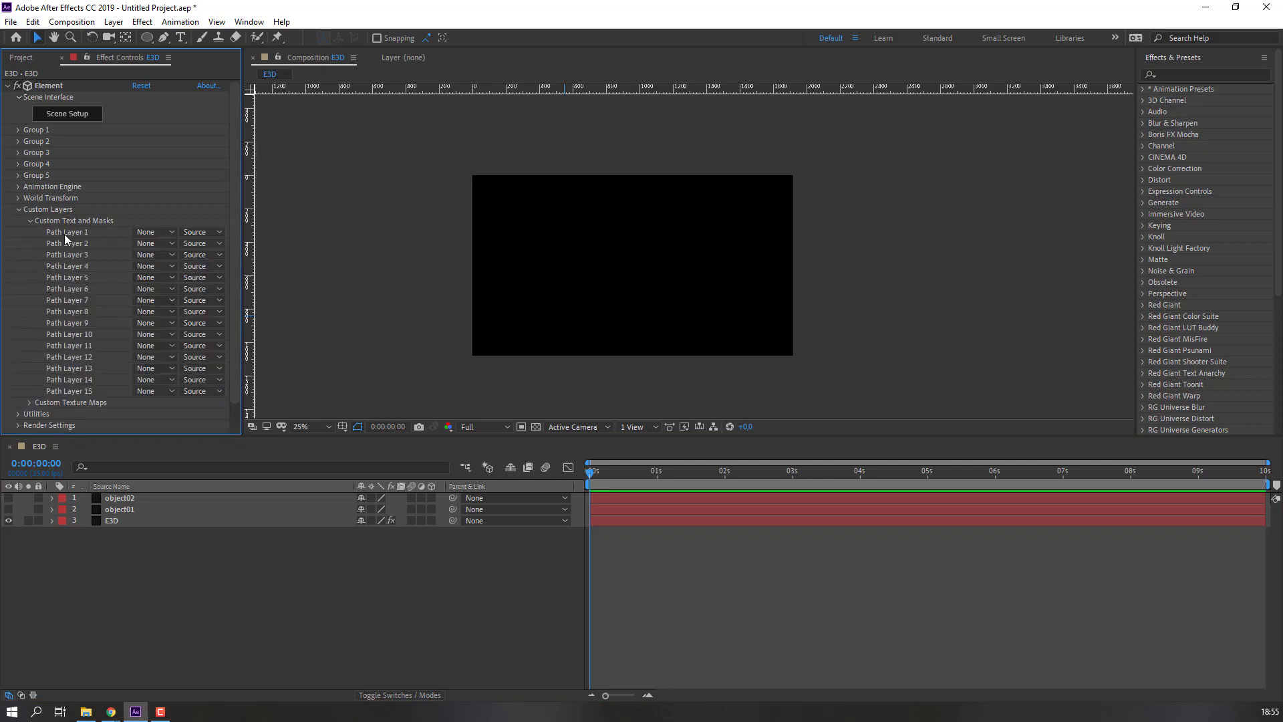
left_click(140, 232)
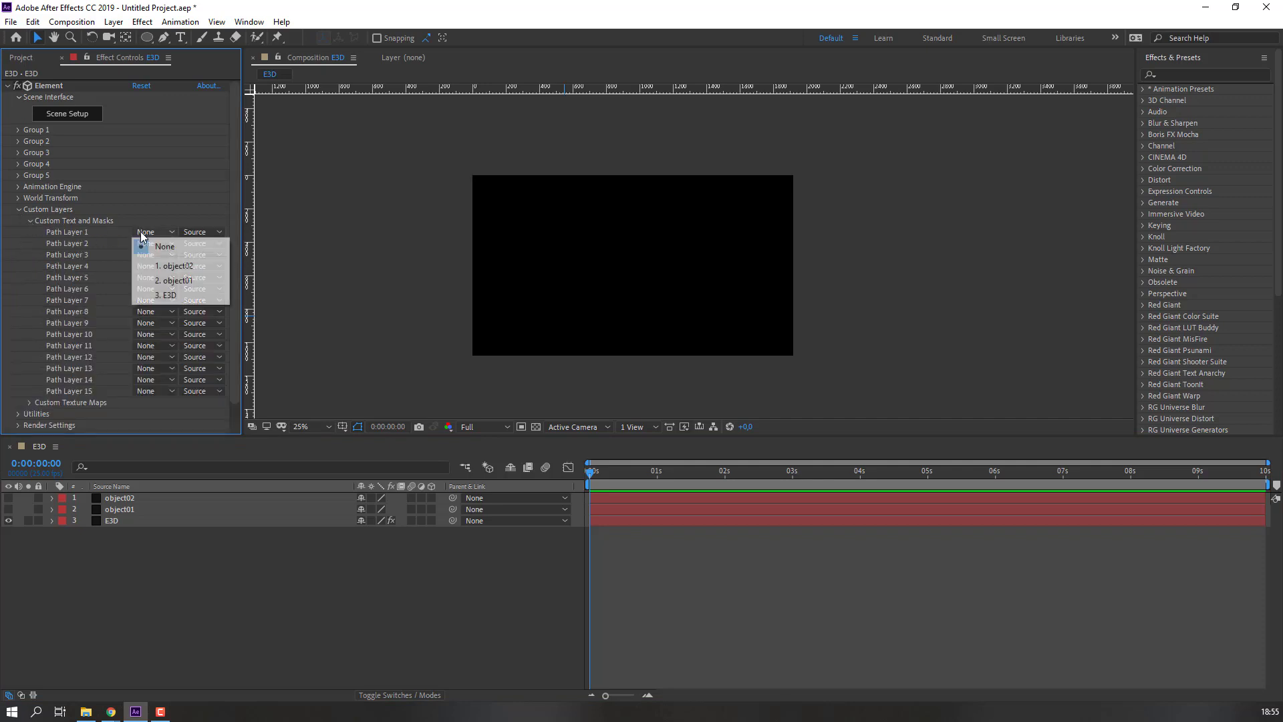
left_click(178, 281)
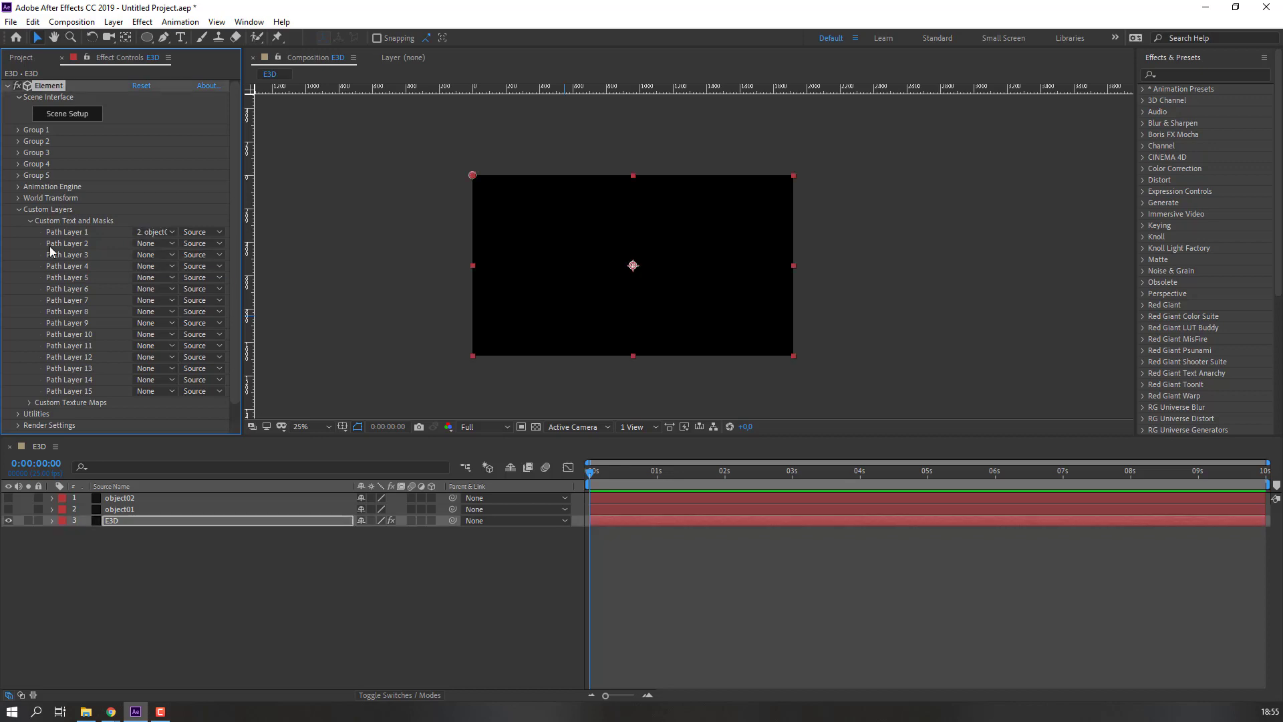
left_click(150, 245)
left_click(194, 281)
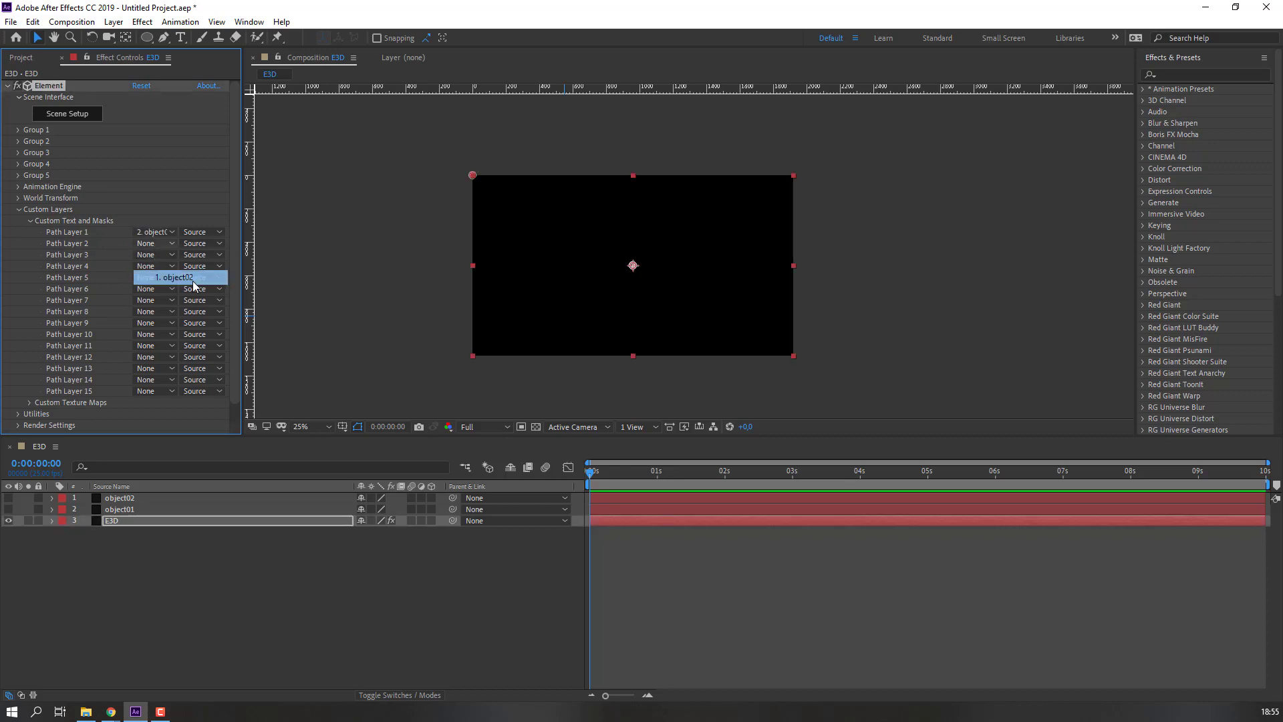
left_click(19, 210)
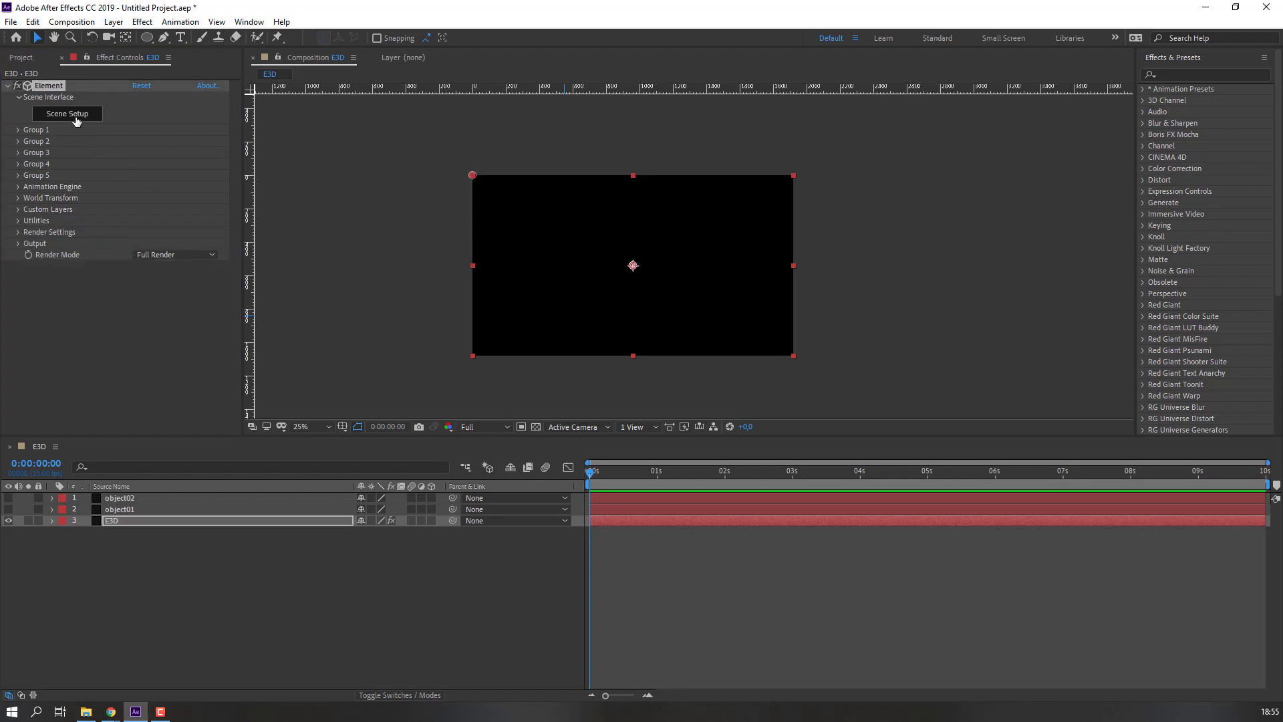
Step: In Element Scene Setup, extrude Custom Path 1 into a 3D ring
left_click(80, 119)
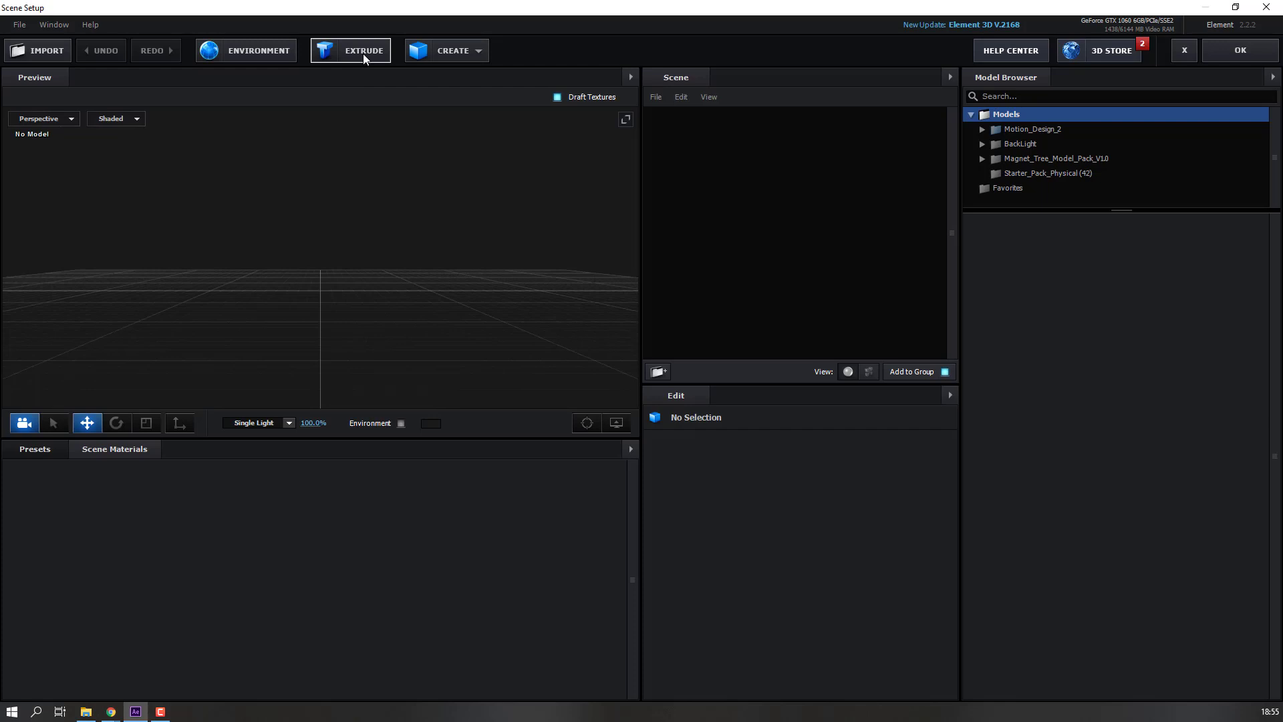
left_click(344, 49)
mouse_move(331, 282)
left_mouse_down()
mouse_move(304, 303)
mouse_move(388, 328)
mouse_move(310, 328)
mouse_move(497, 334)
left_mouse_up()
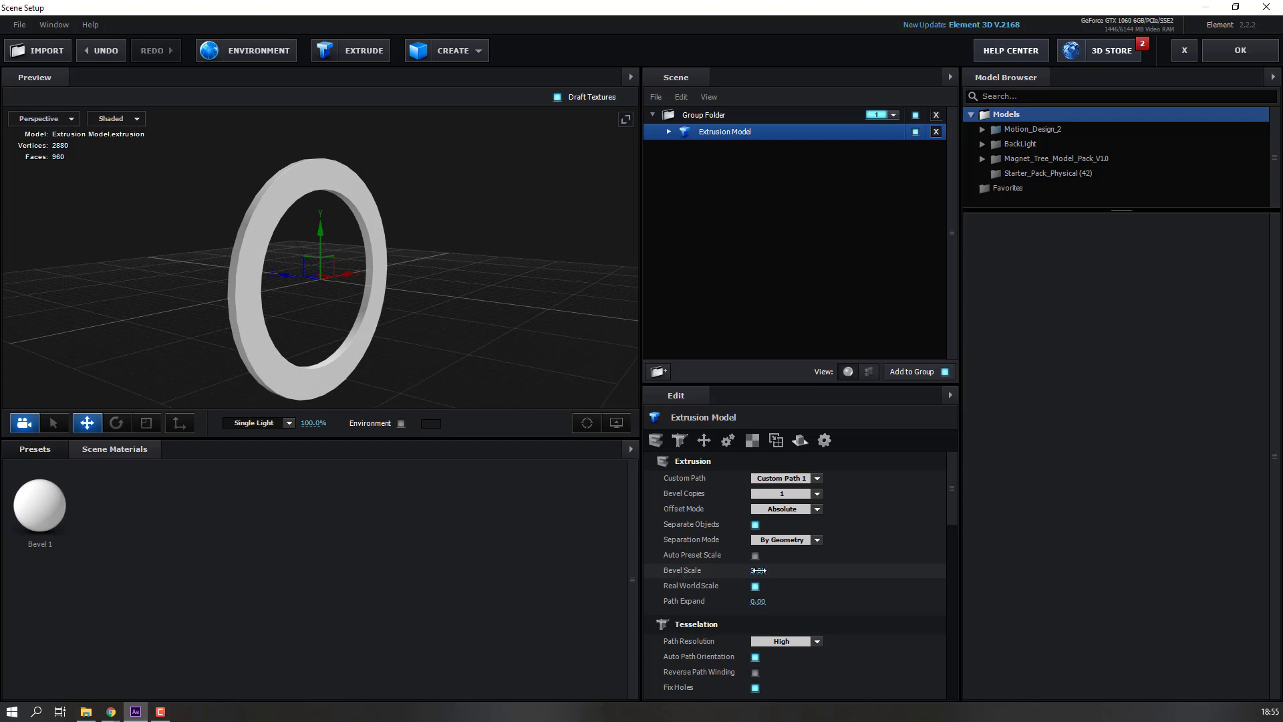
Step: Set the ring's Bevel Scale to 11 and duplicate the extrusion model
left_click_drag(757, 570, 1059, 570)
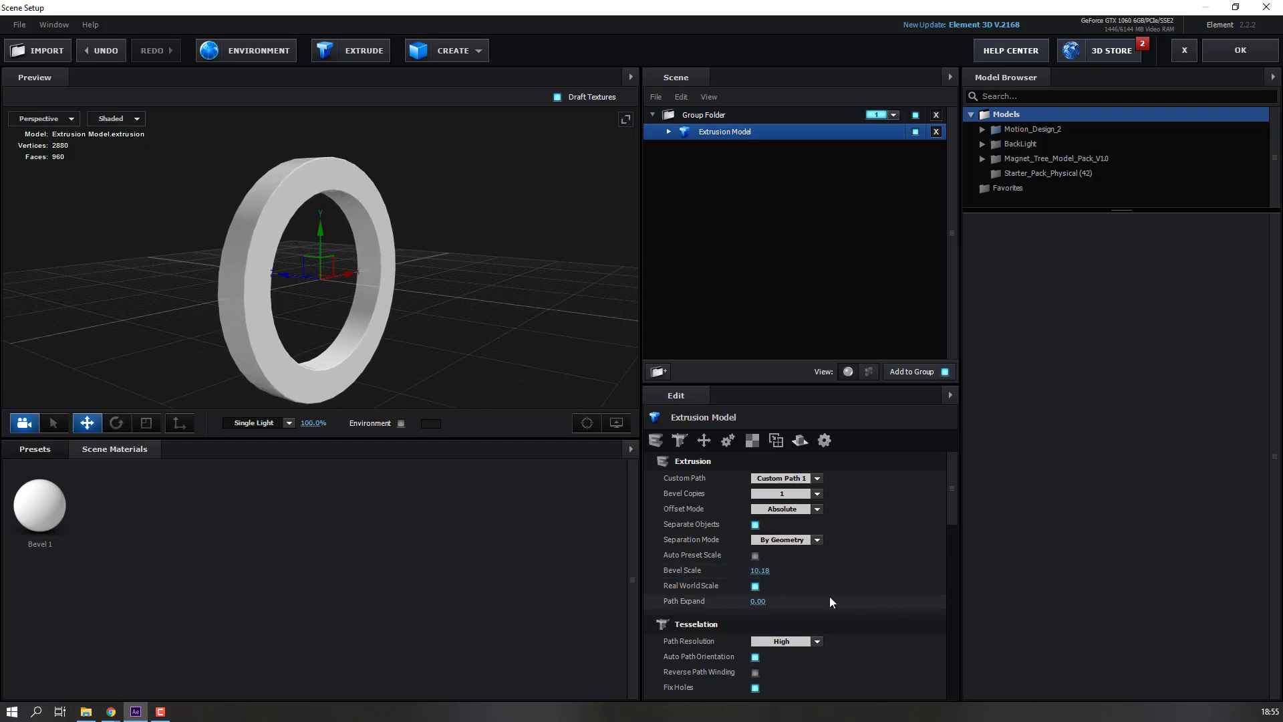
left_click(764, 570)
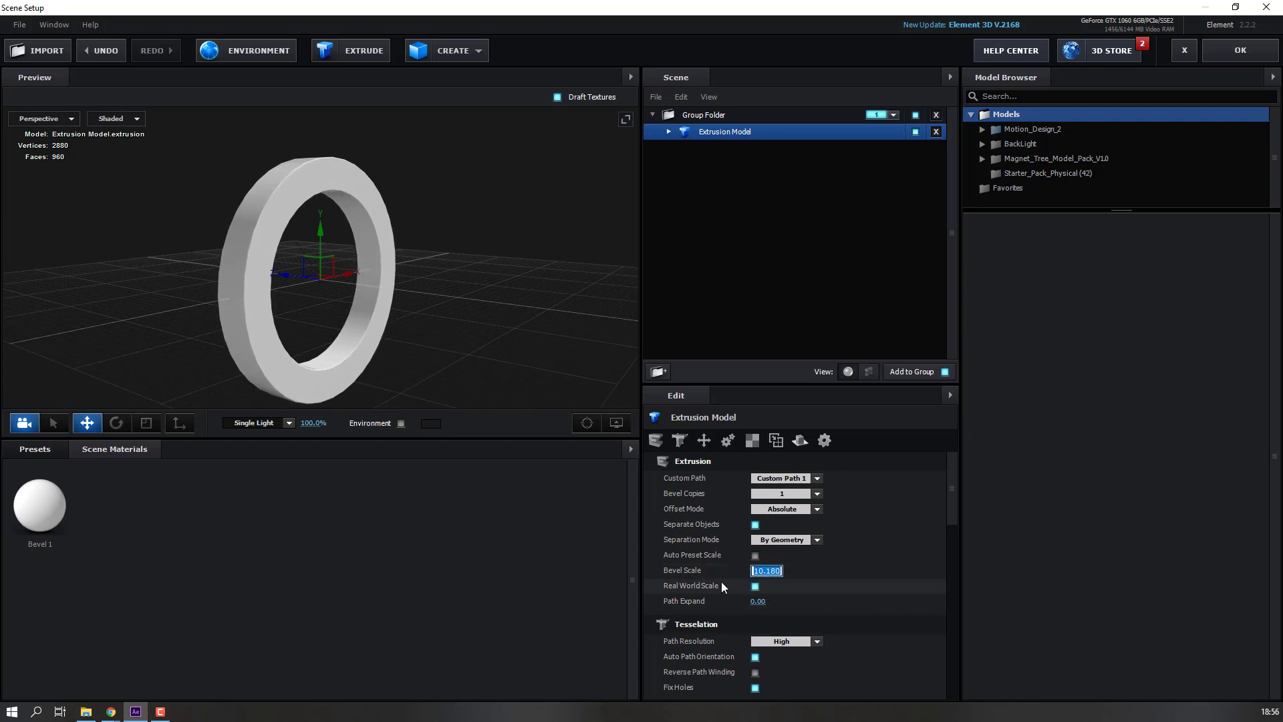
type("11")
key("Return")
scroll(198, 266, "up", 3)
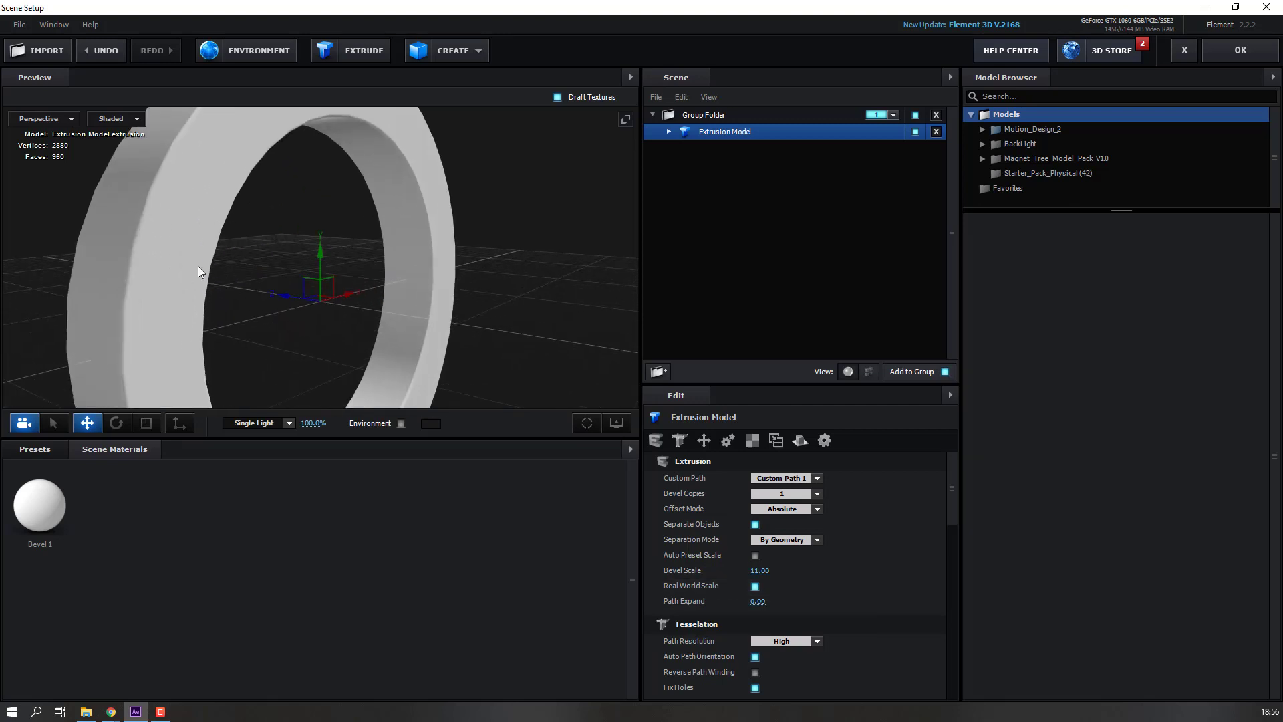
left_click_drag(198, 265, 266, 273)
scroll(229, 246, "down", 5)
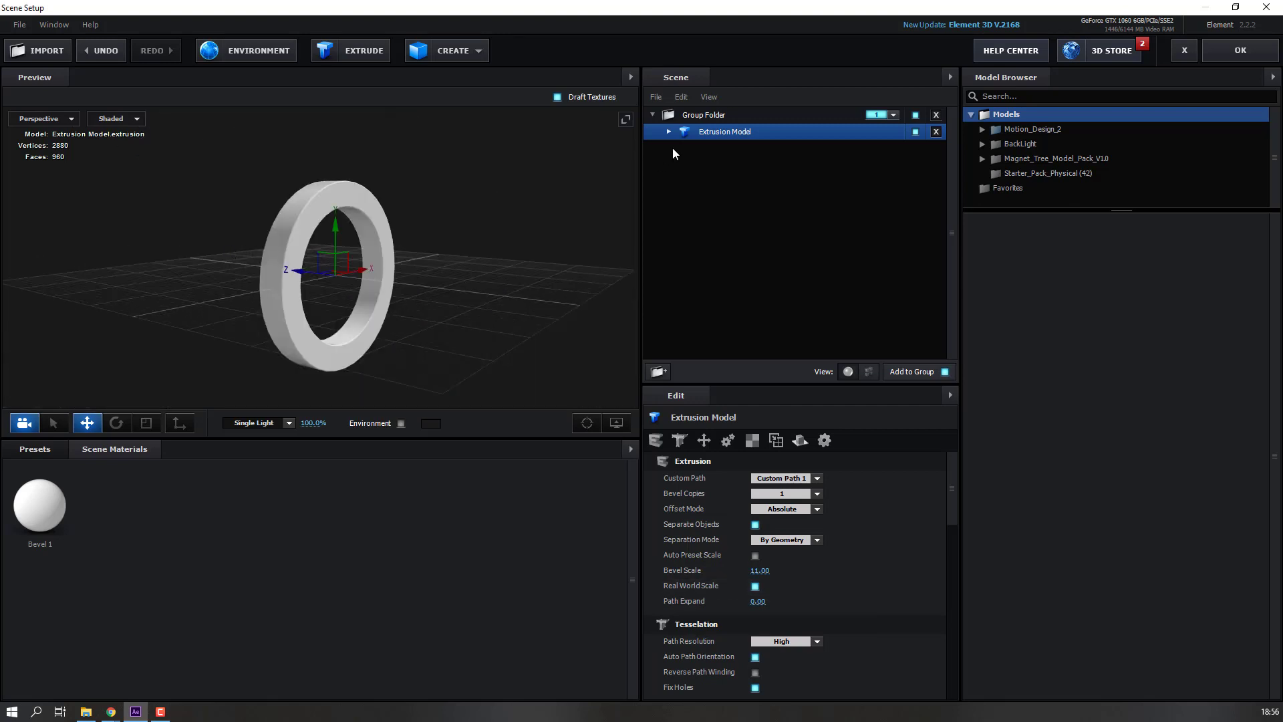
key("ctrl+d")
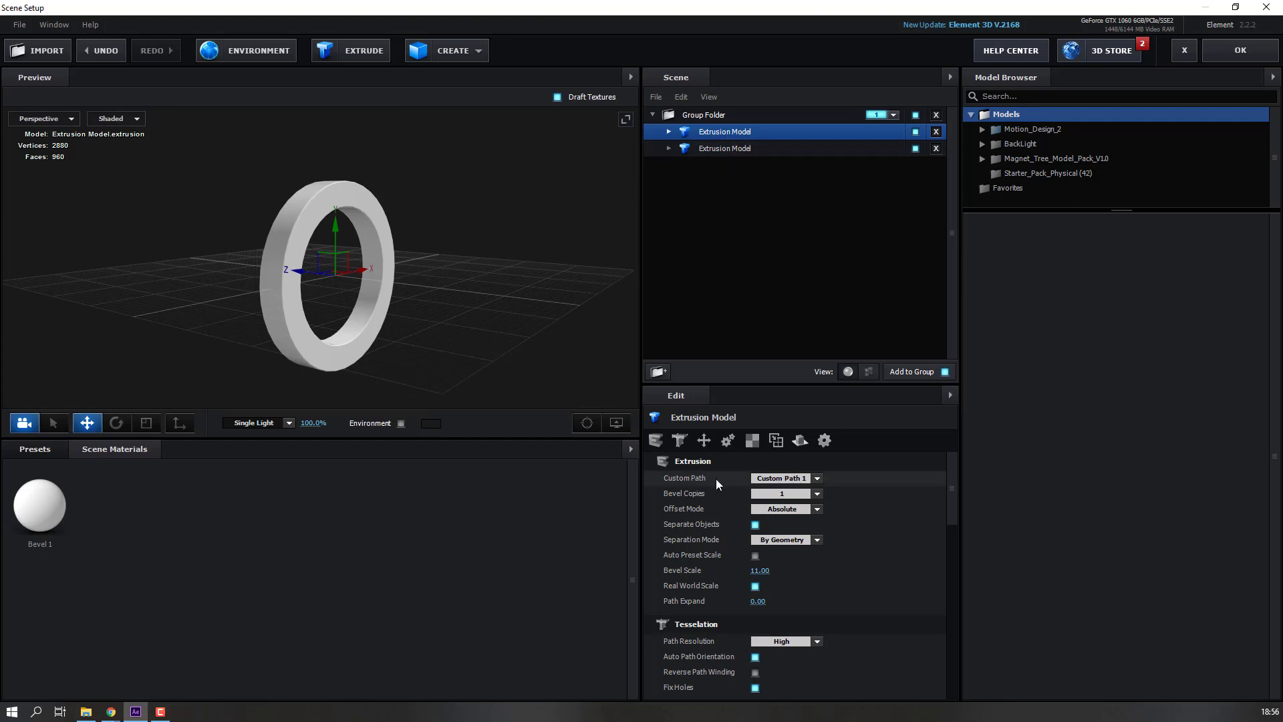
Step: Switch the copy to Custom Path 2, shrink it, and assign aux Channel 2
left_click(802, 483)
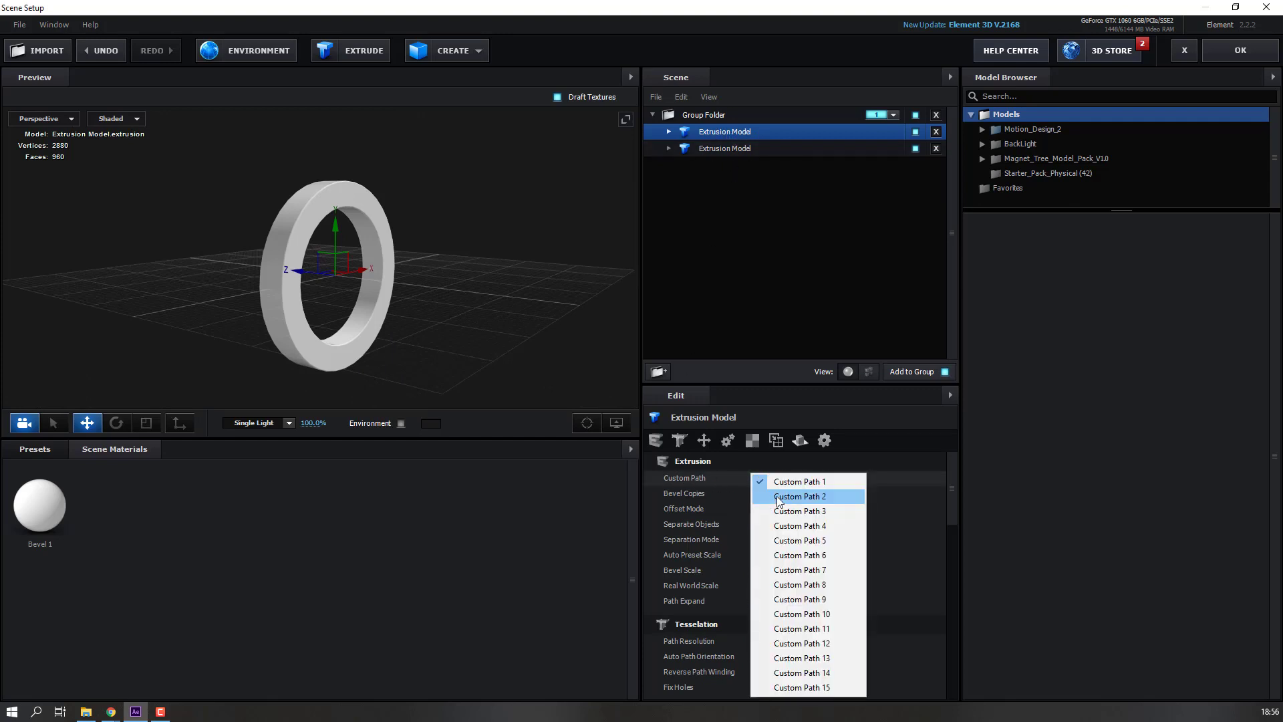
left_click(825, 498)
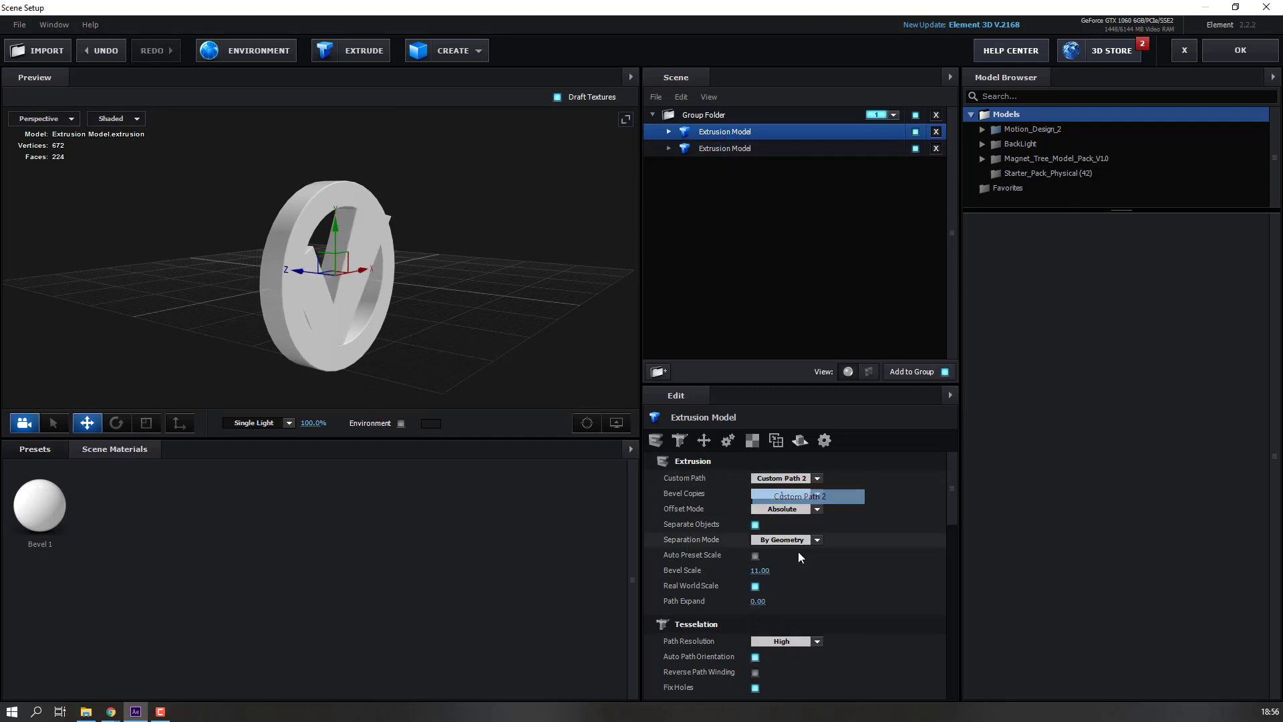
left_click(145, 423)
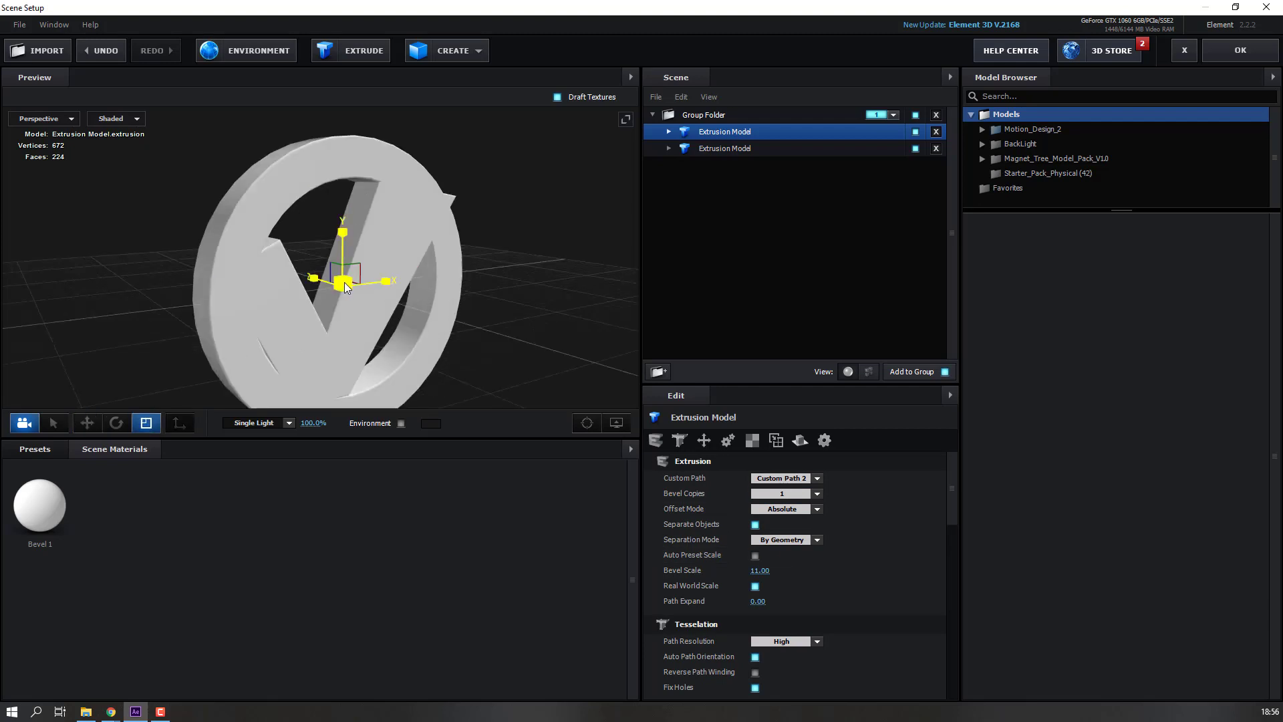
mouse_move(343, 283)
left_mouse_down()
mouse_move(287, 352)
mouse_move(408, 348)
mouse_move(344, 343)
mouse_move(325, 308)
mouse_move(360, 311)
left_mouse_up()
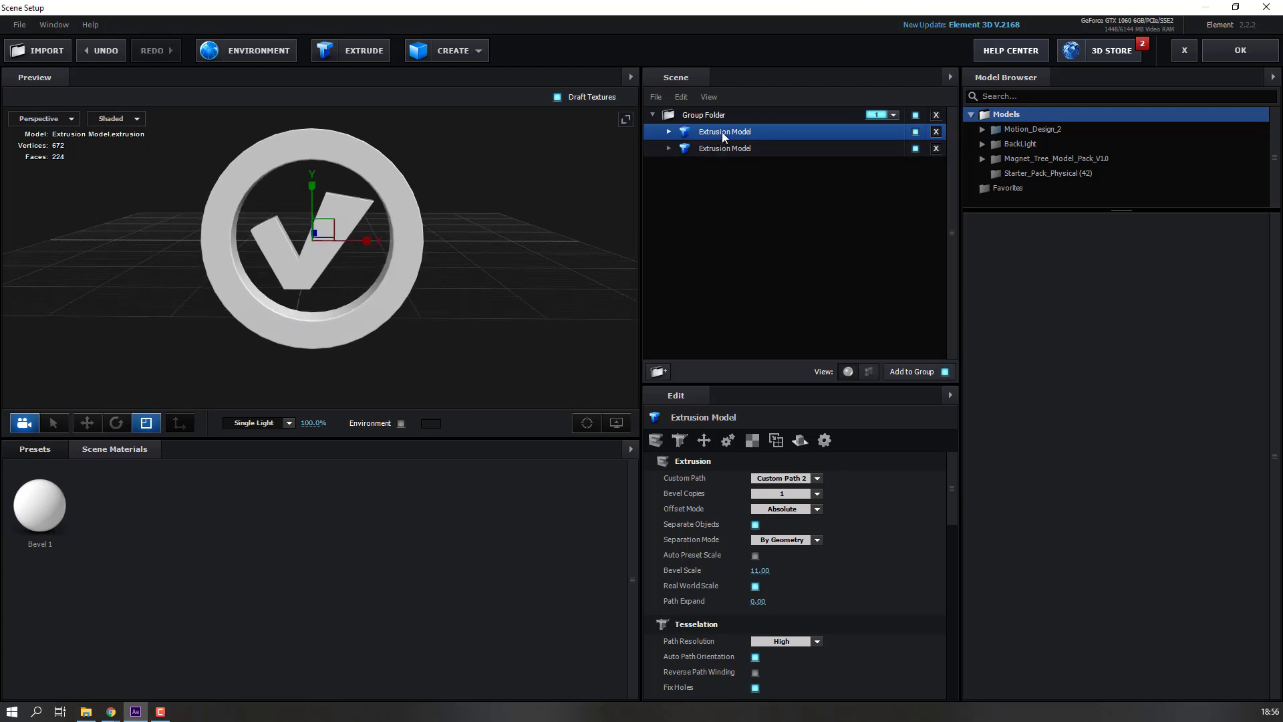
scroll(667, 562, "down", 5)
left_click(794, 581)
left_click(815, 445)
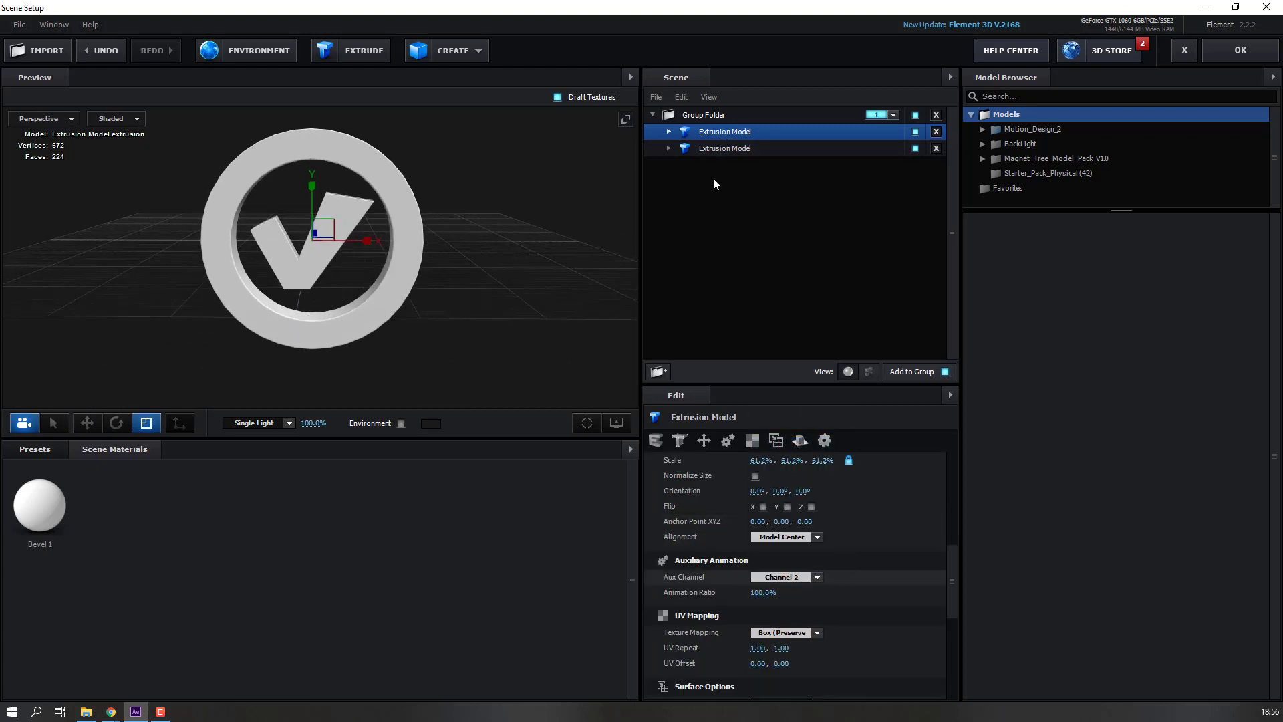
Step: Assign the ring model to aux Channel 1
left_click(725, 152)
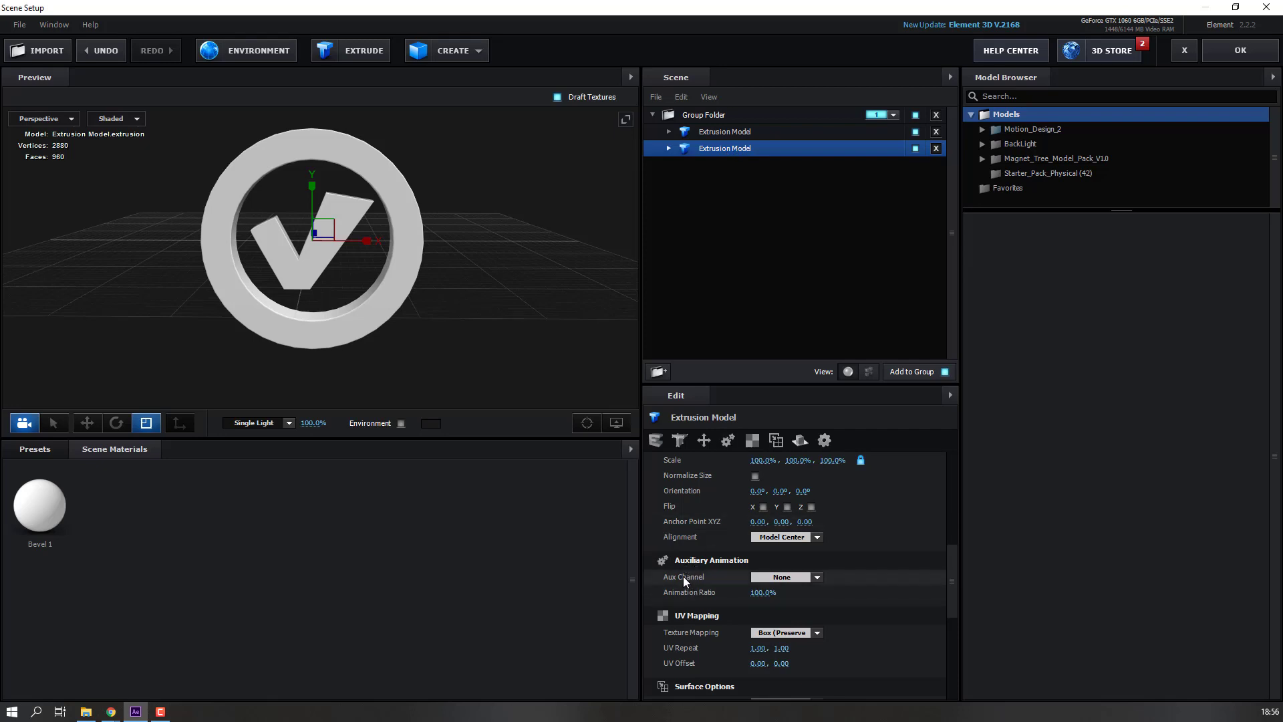
left_click(773, 577)
left_click(777, 430)
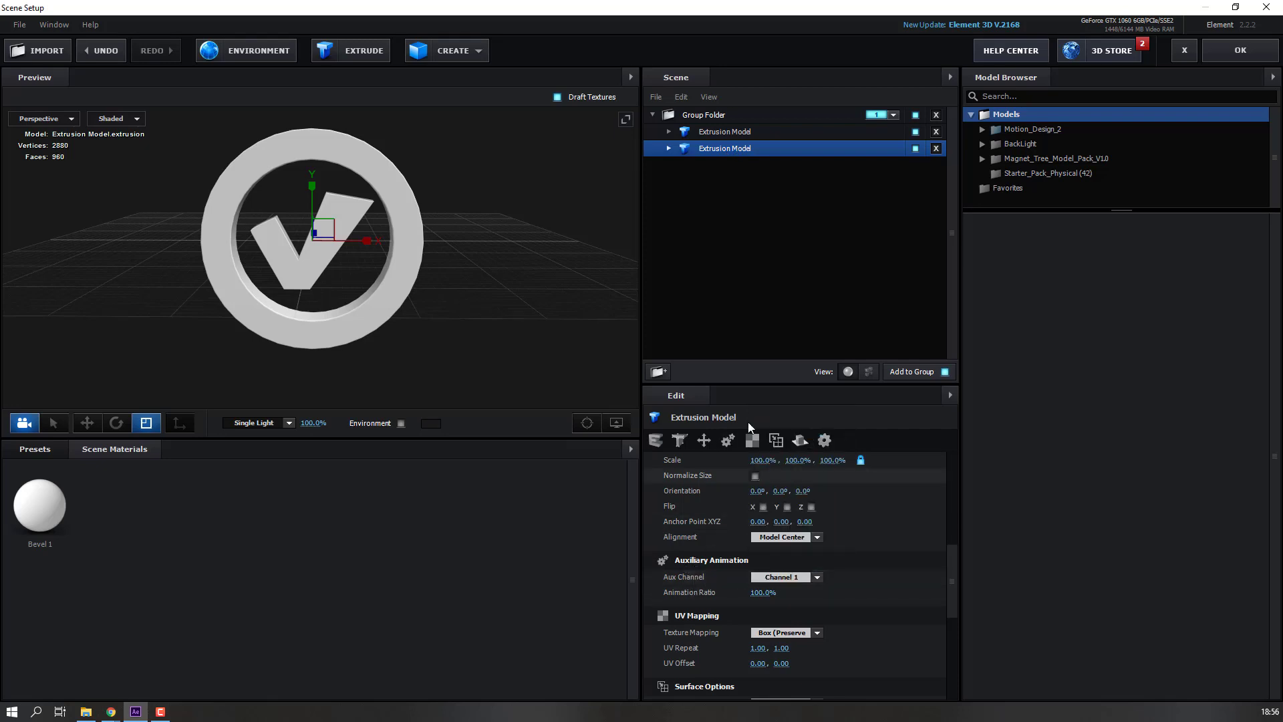
scroll(246, 307, "up", 3)
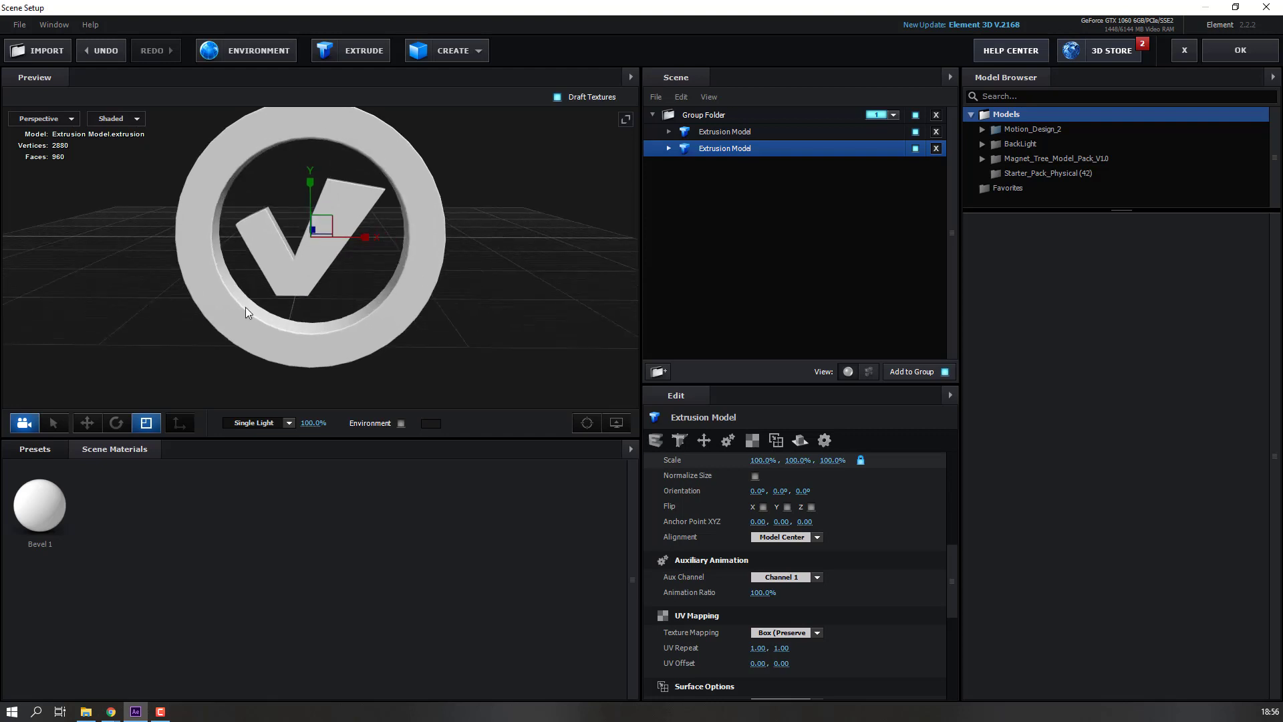
Step: Apply the Physical Green_Light material preset to the logo and accept Scene Setup
left_click(30, 452)
left_click(61, 644)
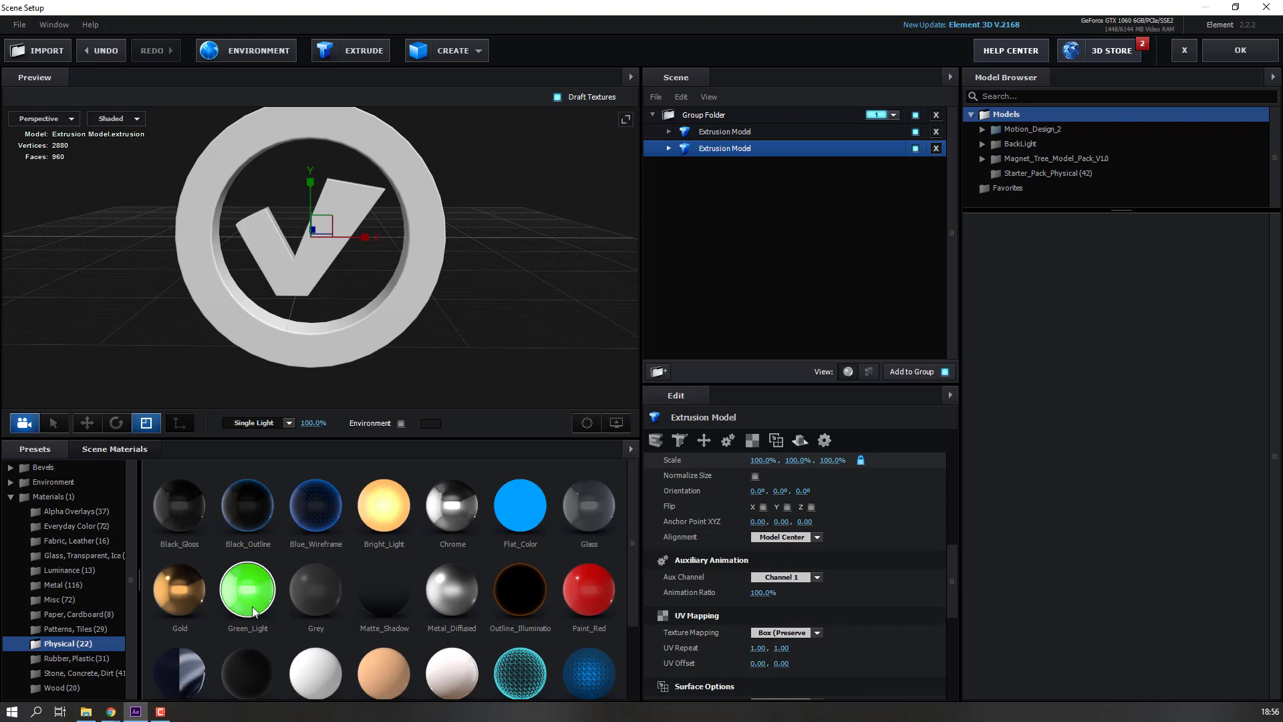
mouse_move(256, 578)
left_mouse_down()
mouse_move(196, 252)
mouse_move(280, 608)
mouse_move(300, 289)
mouse_move(286, 319)
left_mouse_up()
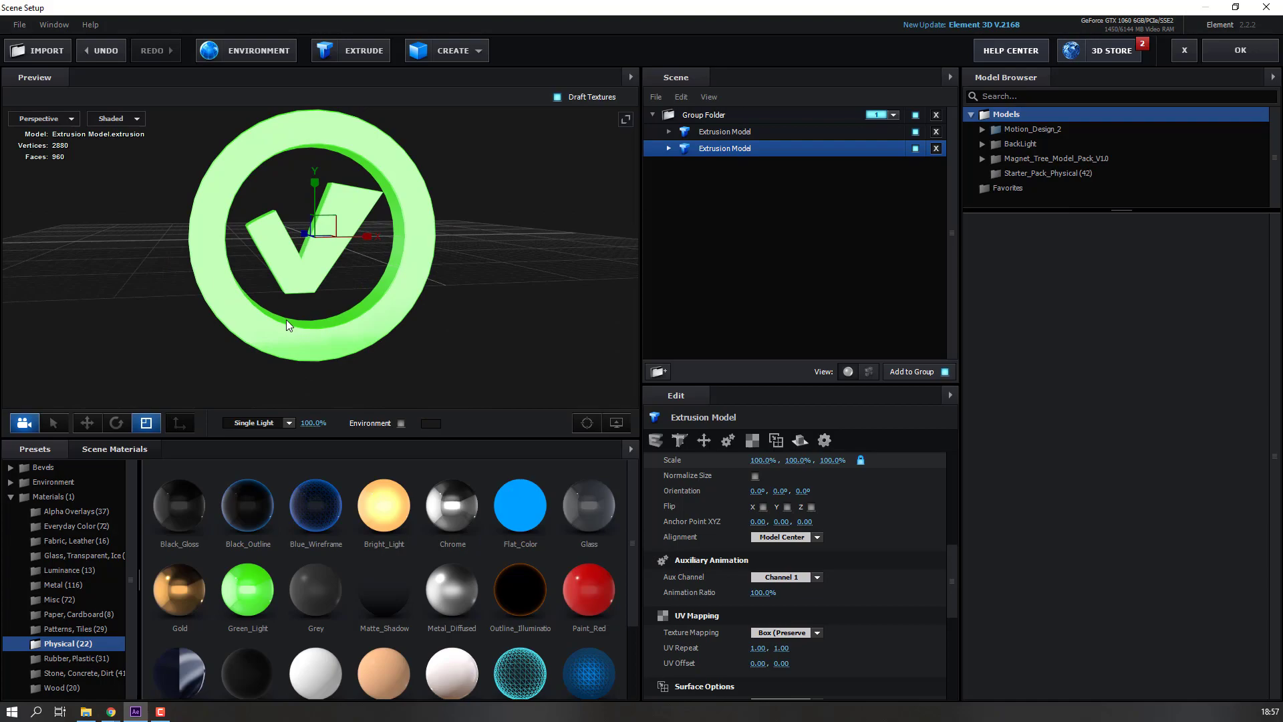
left_click(1239, 50)
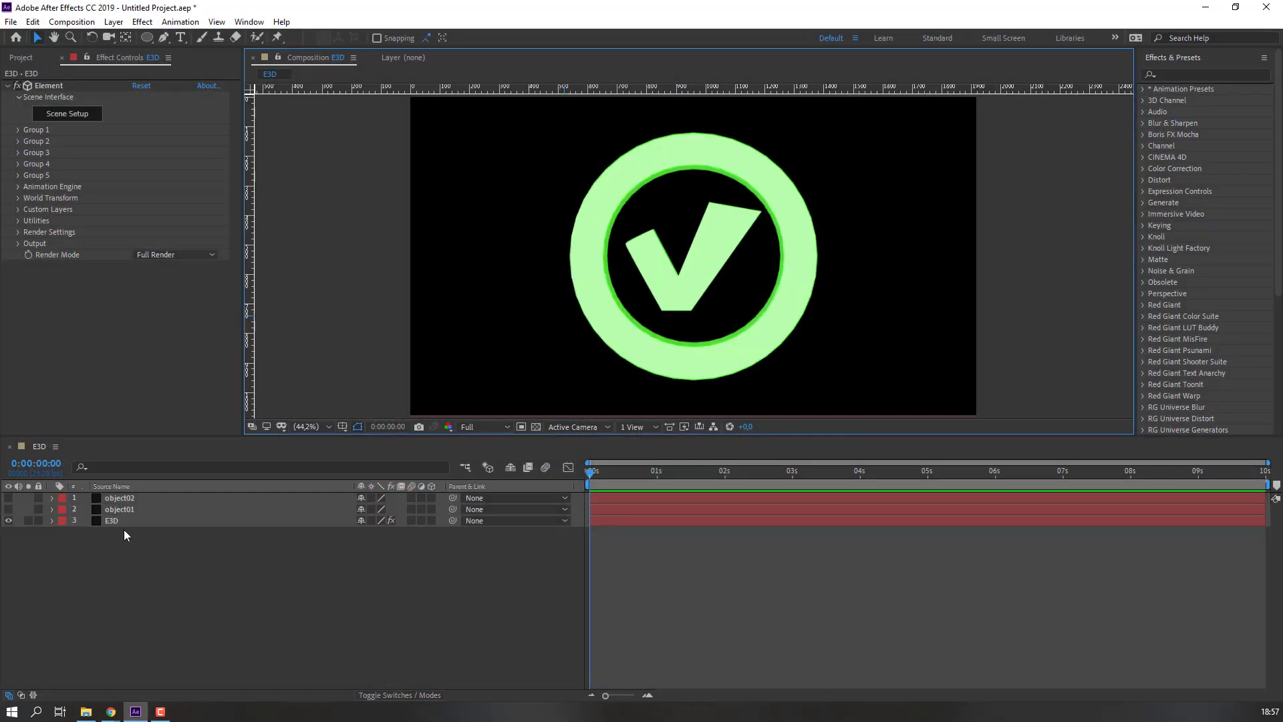
Step: Expand Group 1's aux Channel 1 rotation and keyframe its Y rotation
left_click(111, 522)
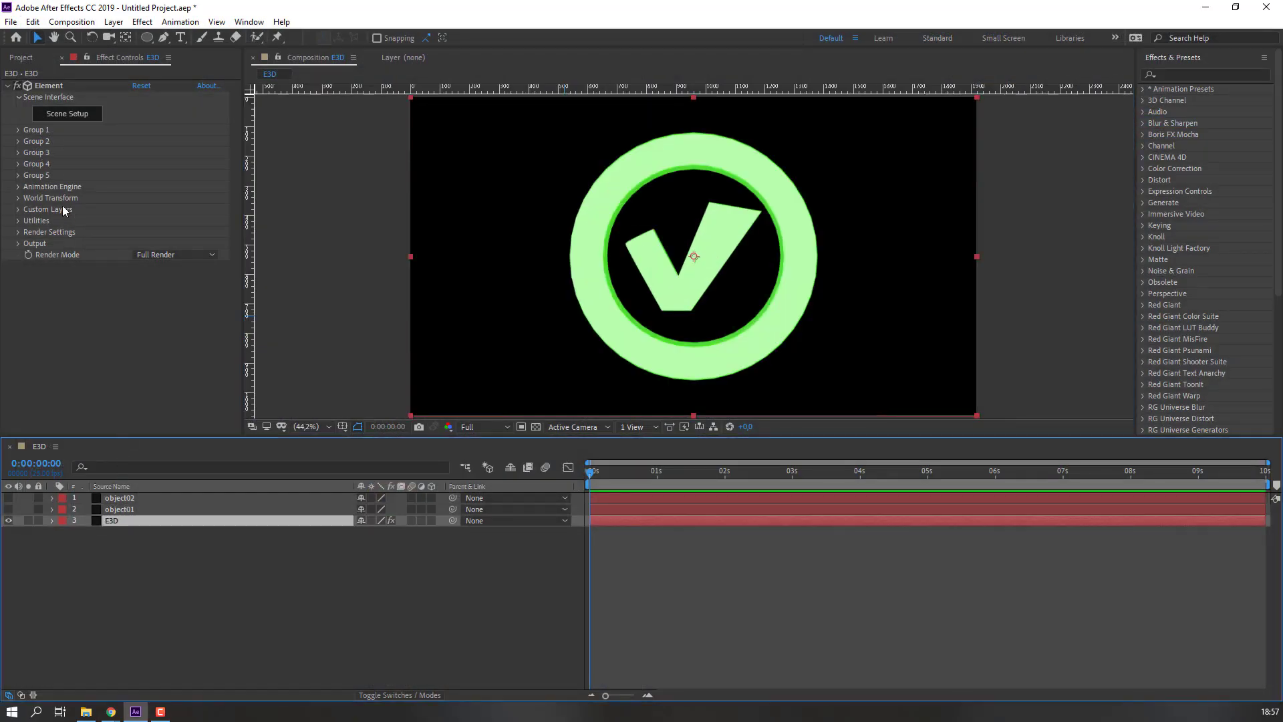
left_click(19, 132)
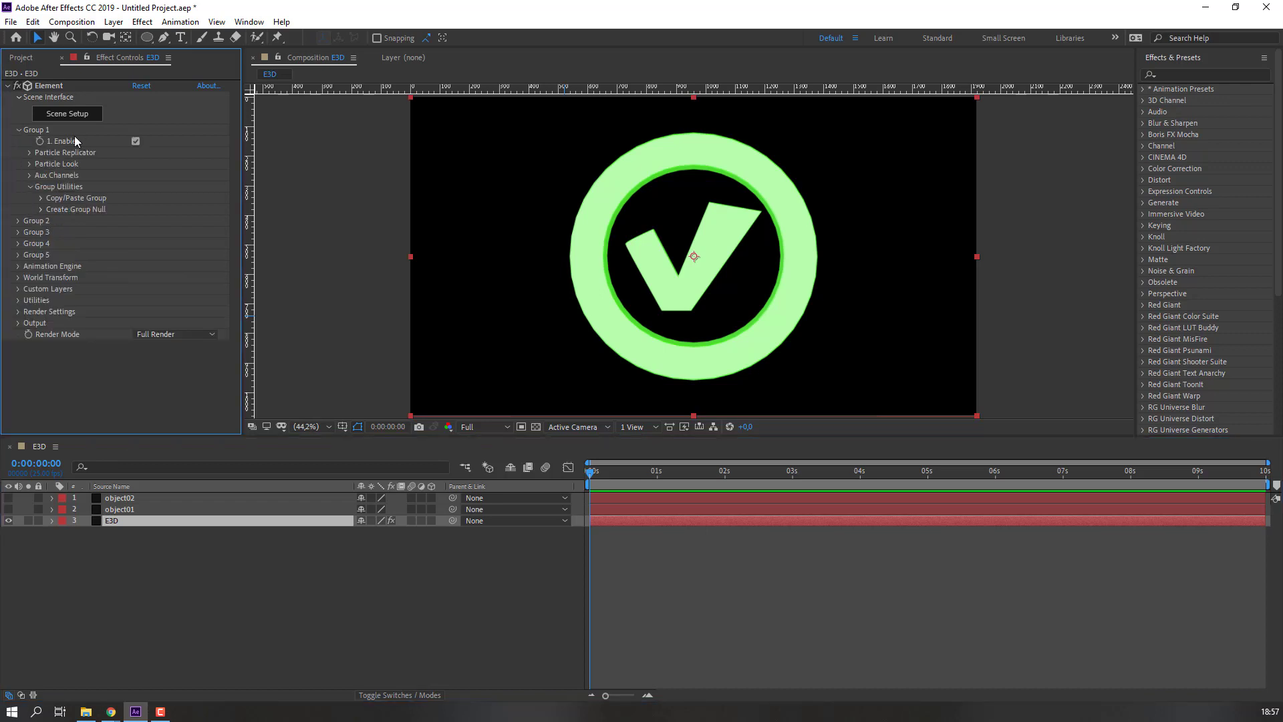
left_click(31, 177)
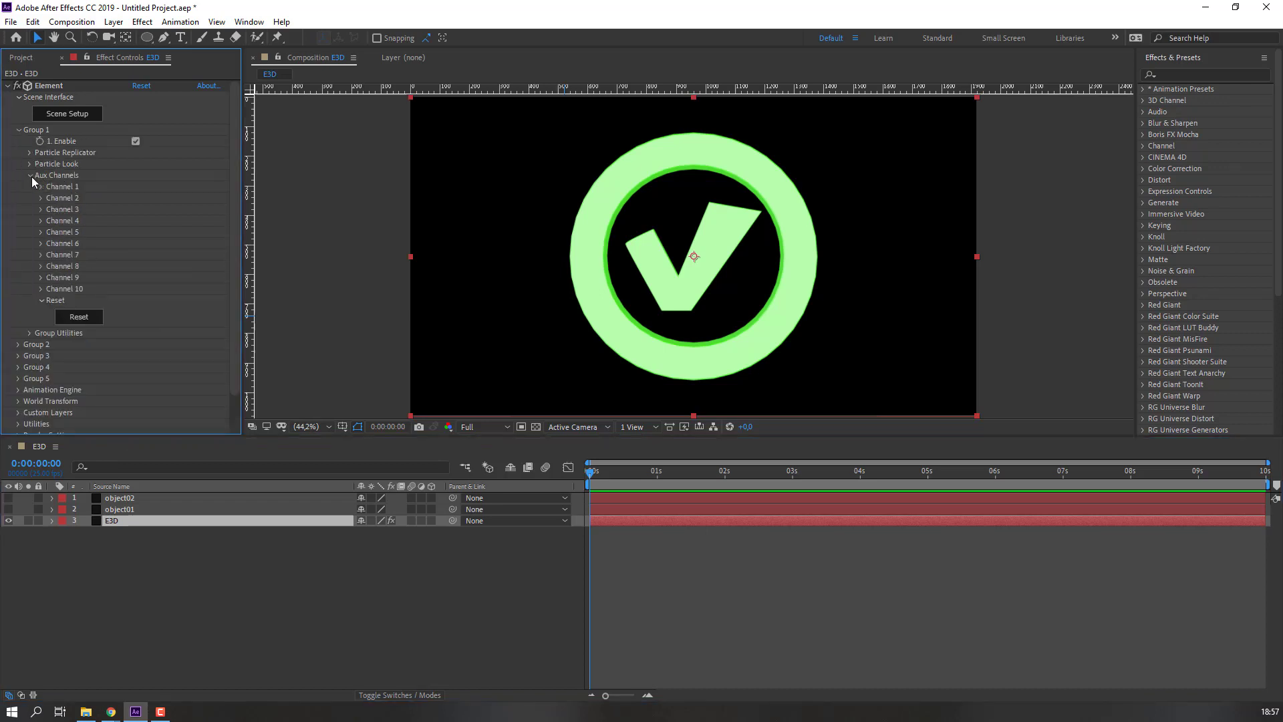
left_click(43, 188)
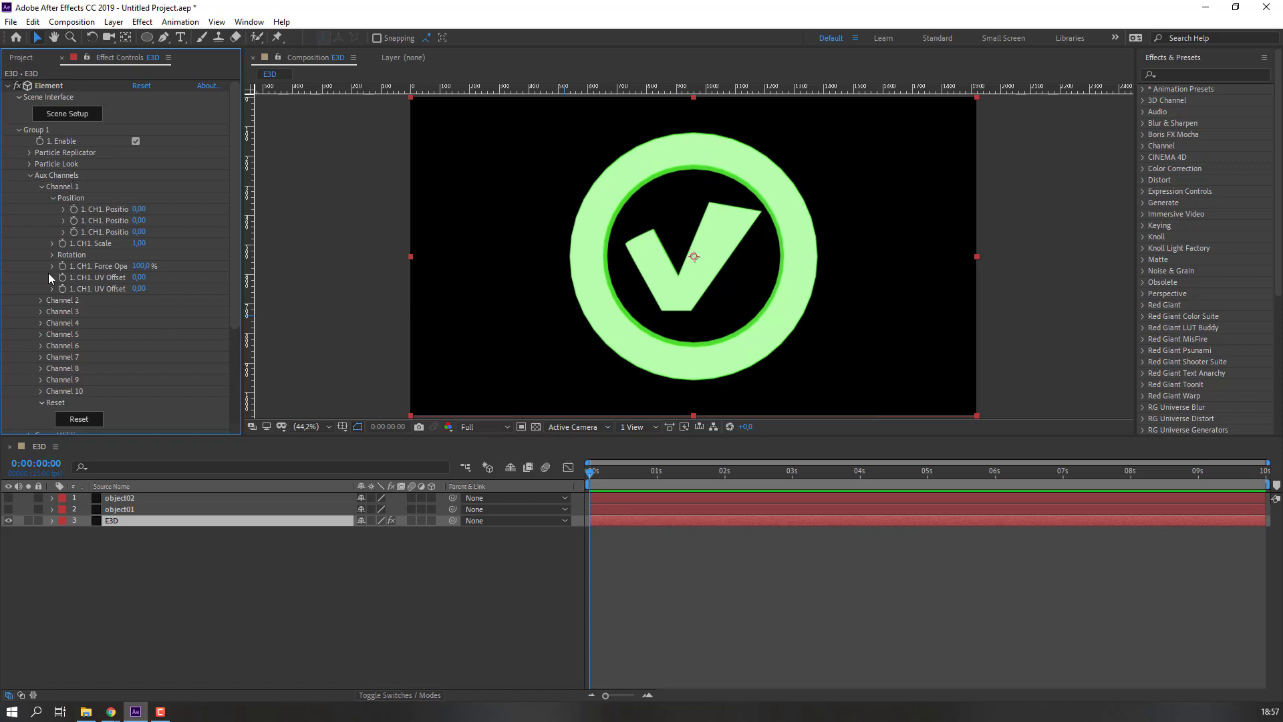
left_click(52, 254)
mouse_move(146, 276)
left_mouse_down()
mouse_move(115, 275)
mouse_move(145, 277)
left_mouse_up()
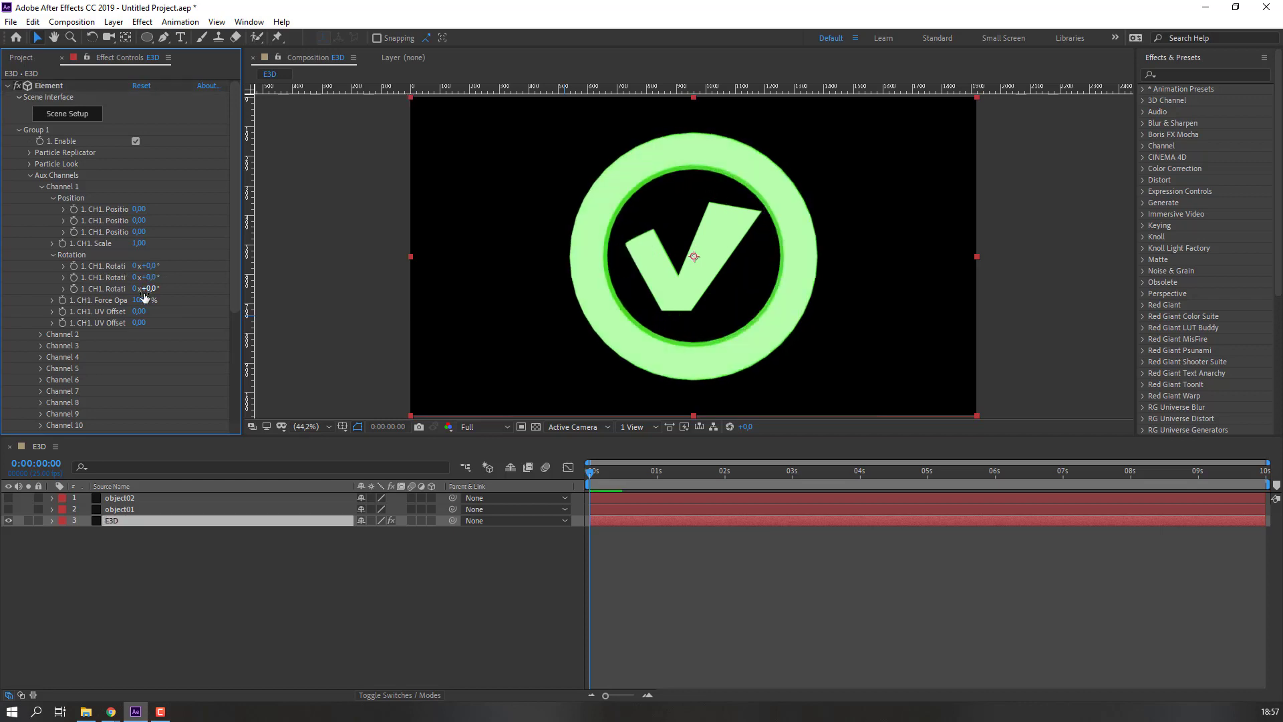
left_click(75, 277)
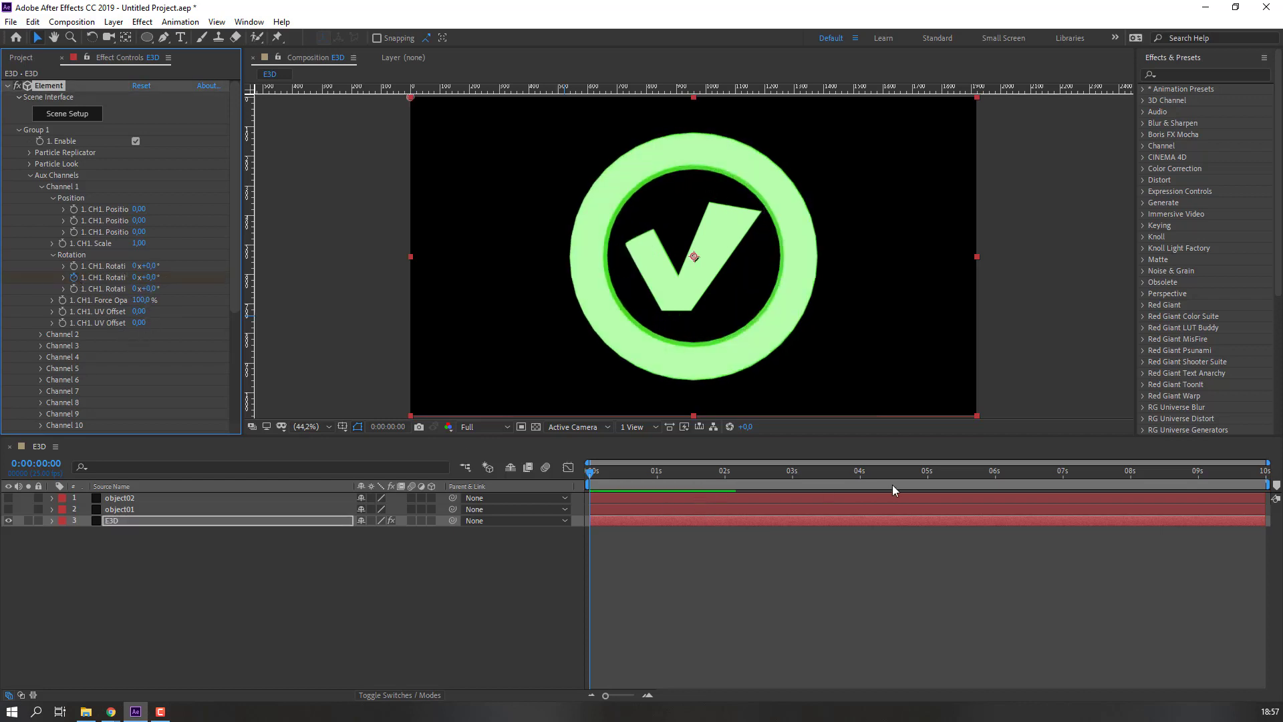
Step: End the work area at five seconds and preview the spinning ring
left_click(927, 483)
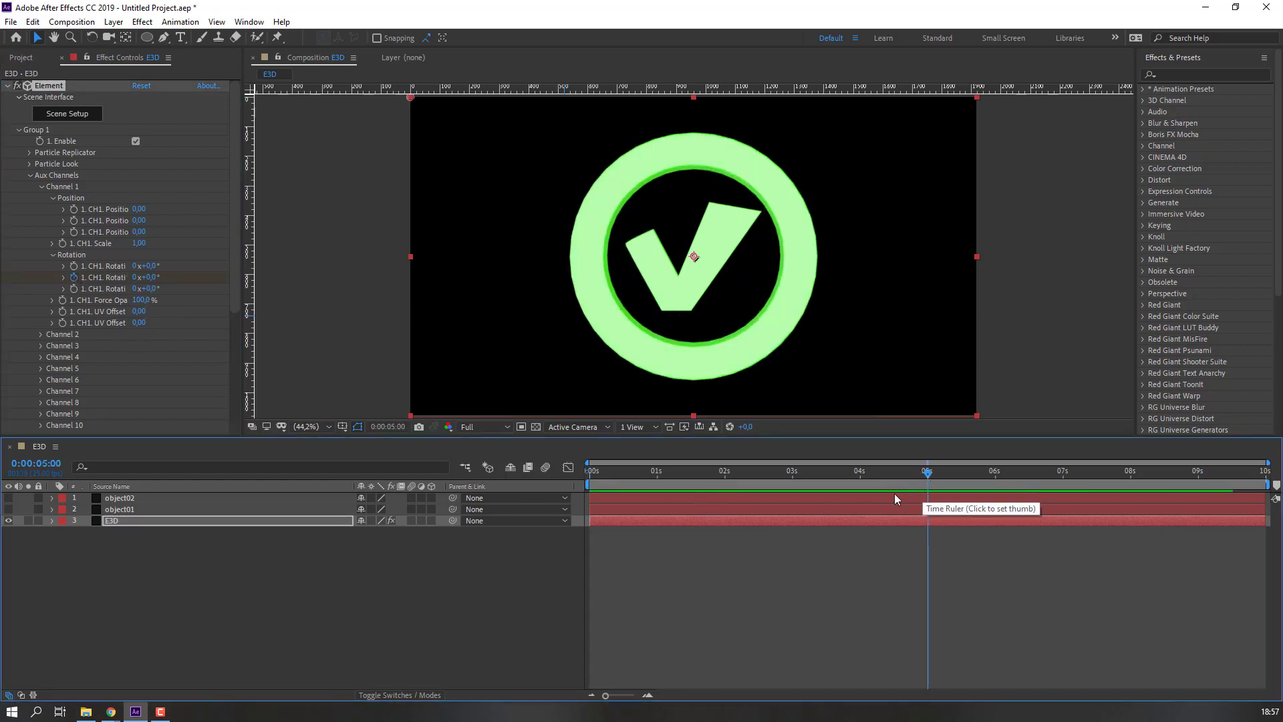
key("n")
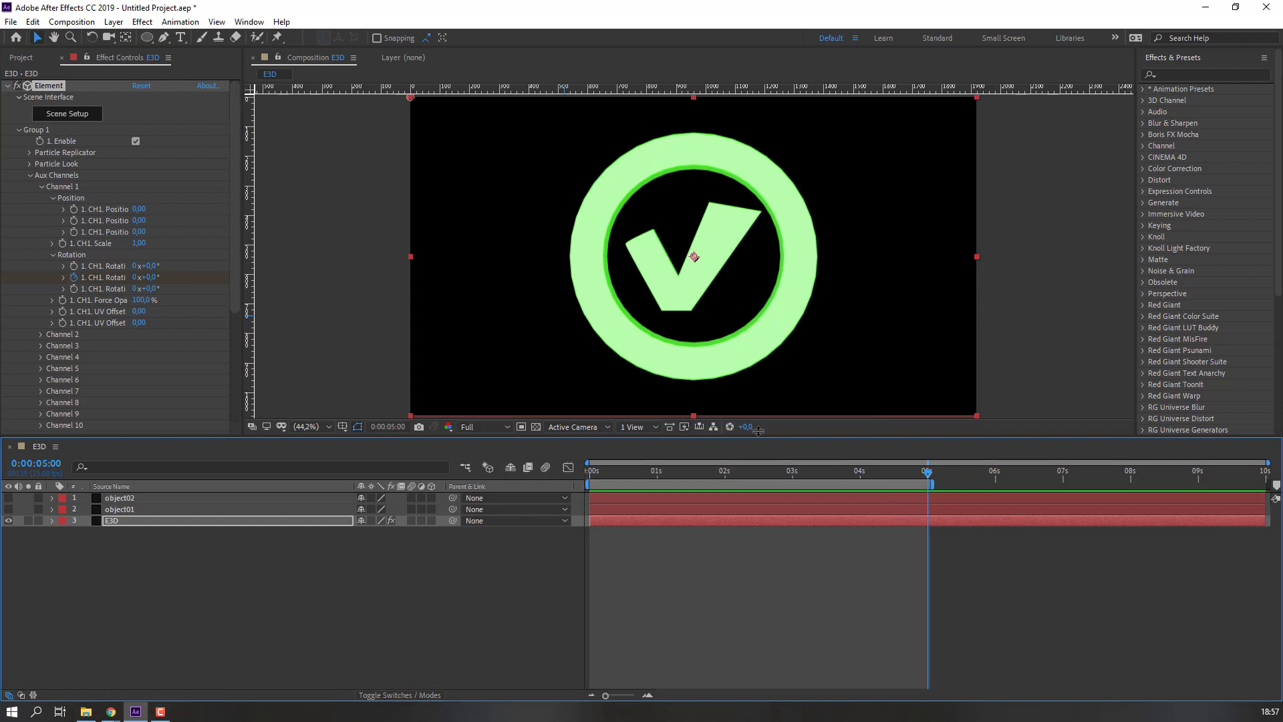
left_click(392, 636)
key("space")
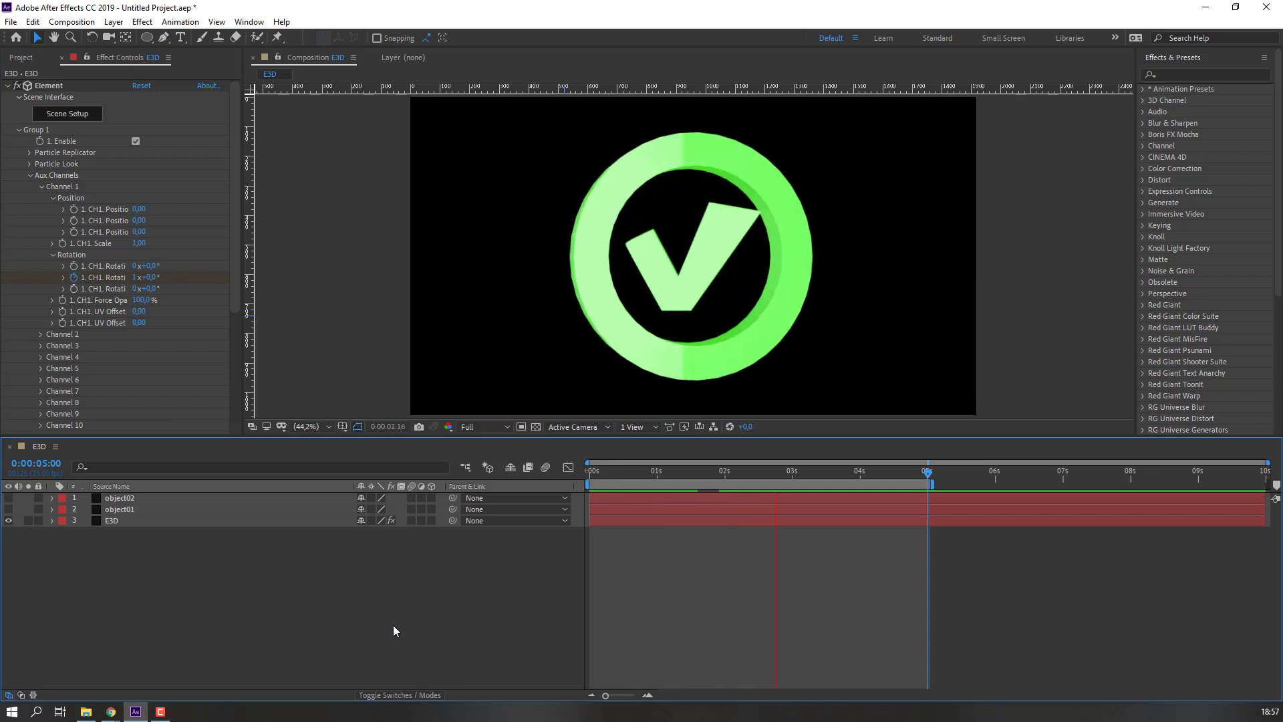
key("Home")
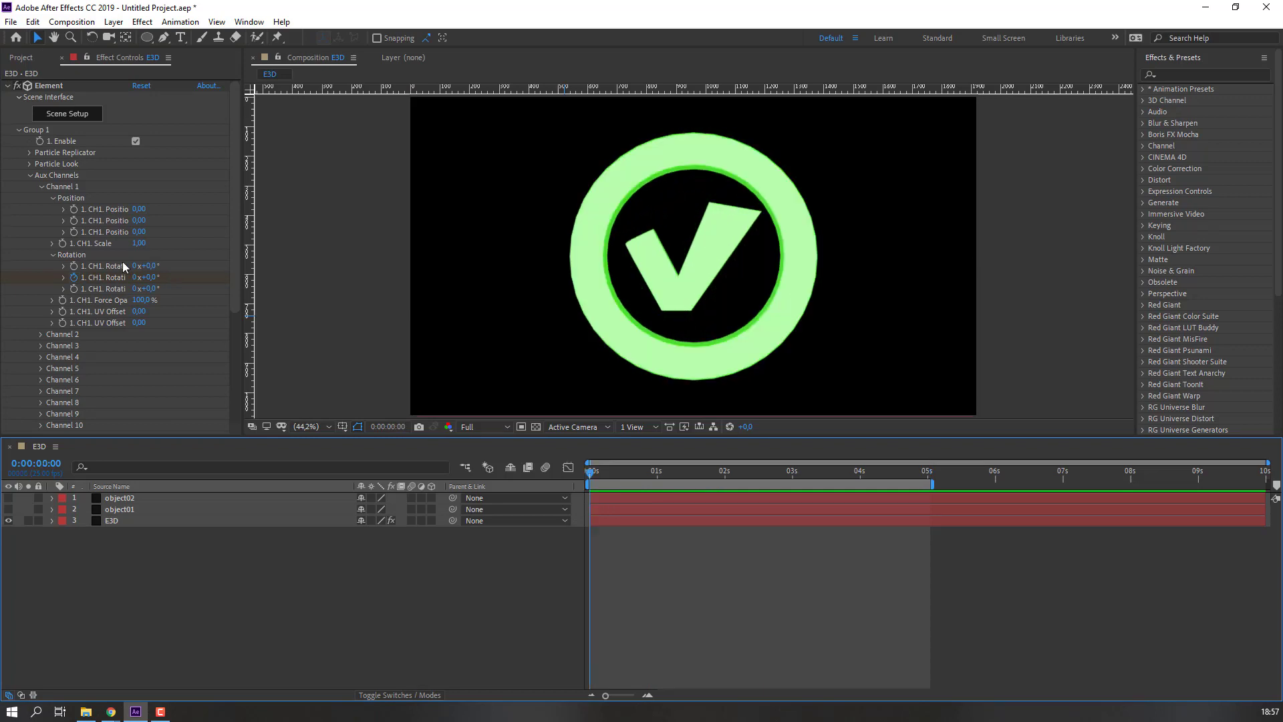
Step: Keyframe Channel 2's Y rotation to -1x at five seconds and preview it
left_click(43, 190)
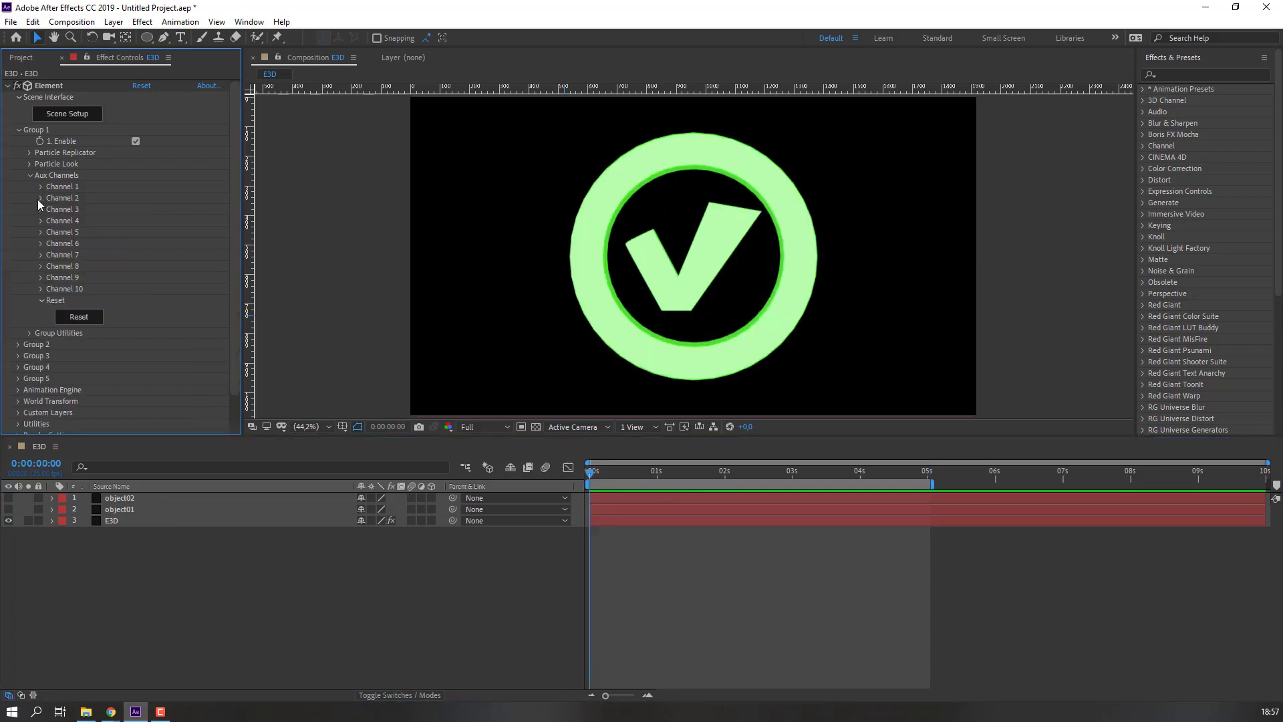
left_click(41, 198)
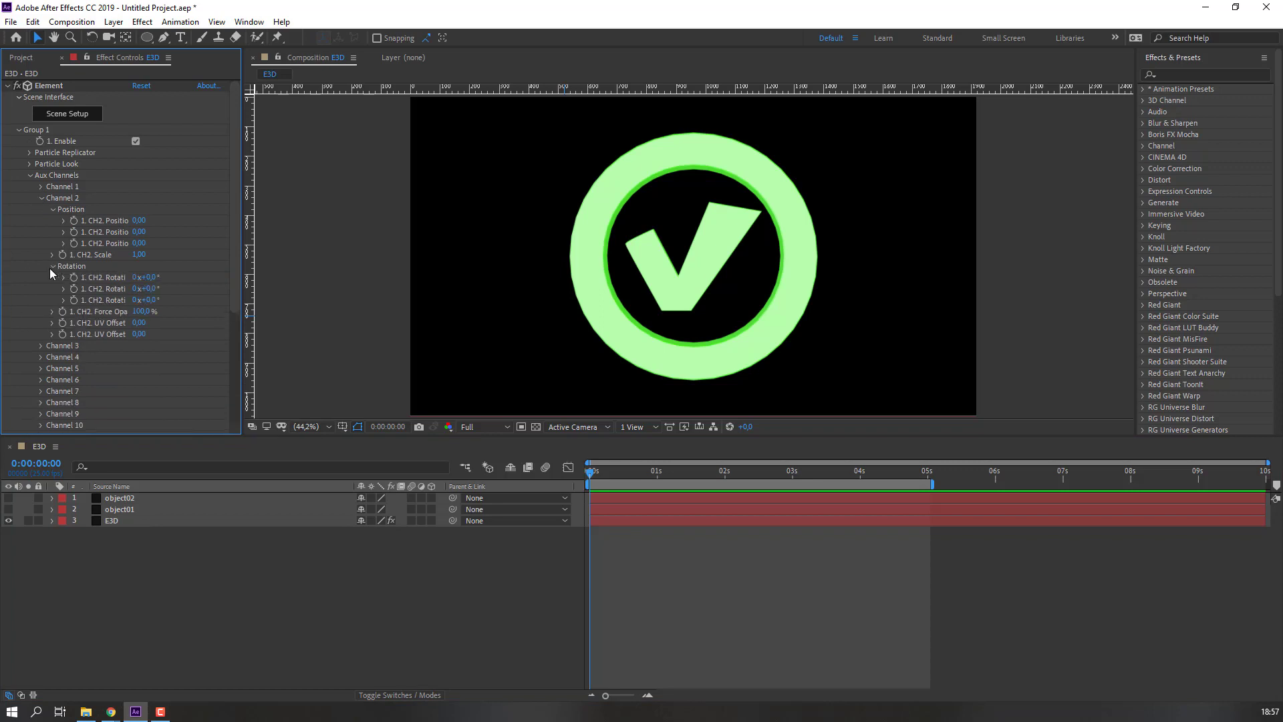
left_click(74, 289)
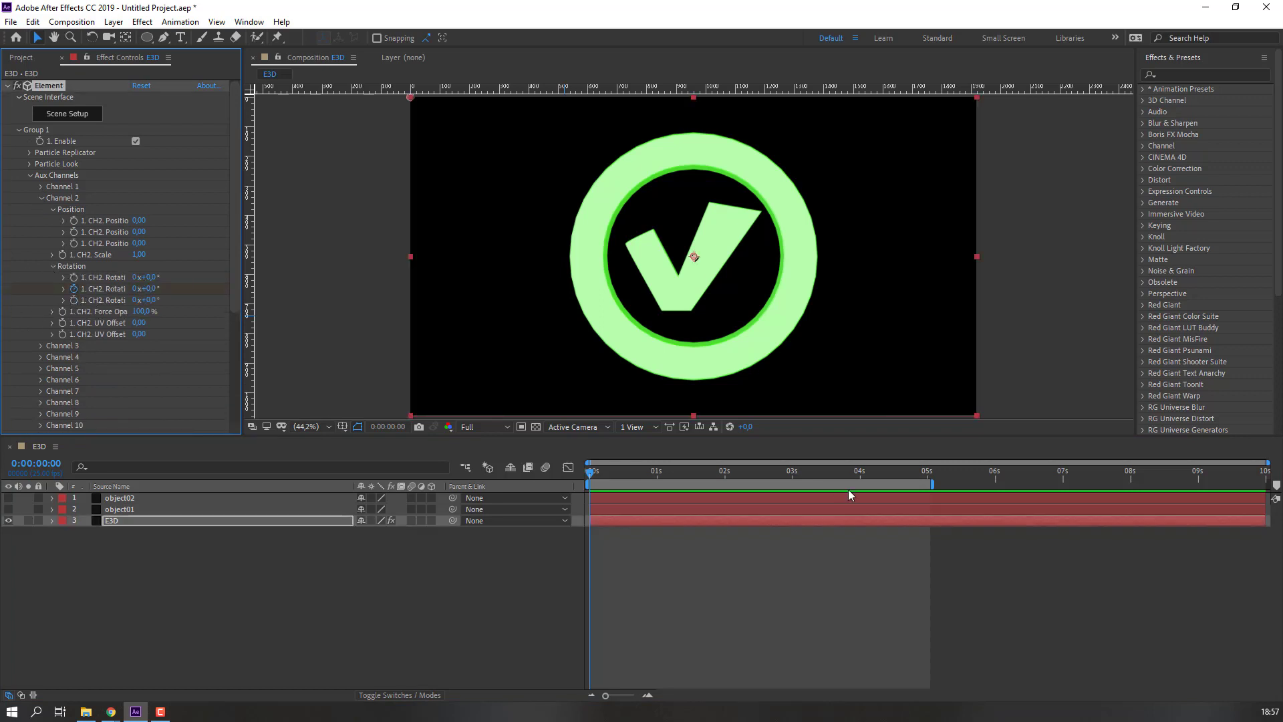
left_click_drag(773, 473, 933, 481)
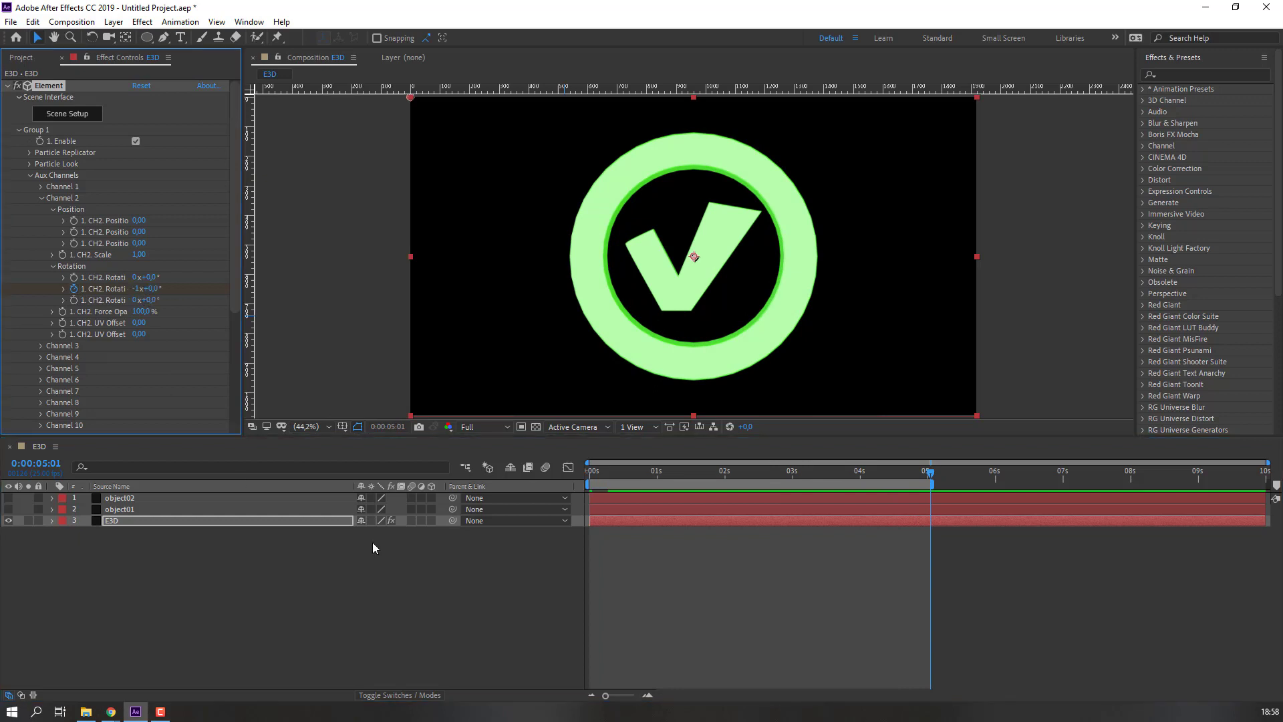
key("space")
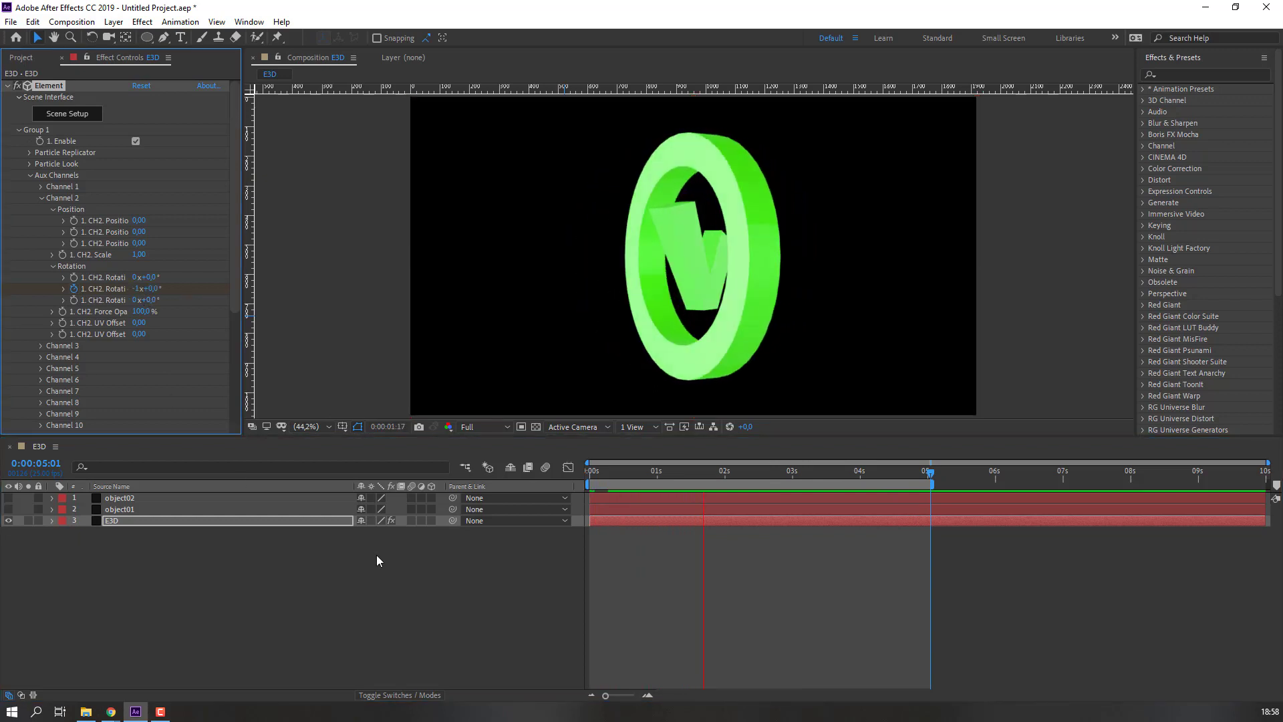
scroll(559, 326, "down", 2)
Step: Stop the preview and browse to the BackLight_Environments > BackLight_2K environment presets
key("space")
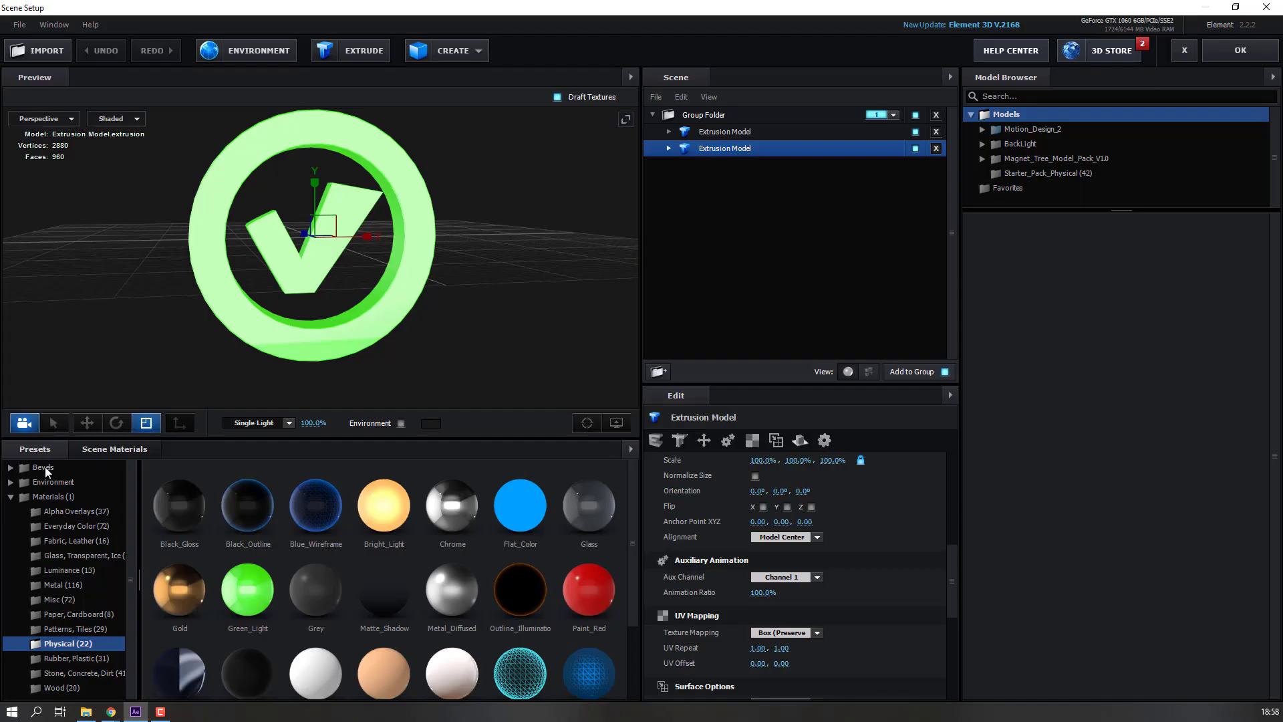
left_click(10, 482)
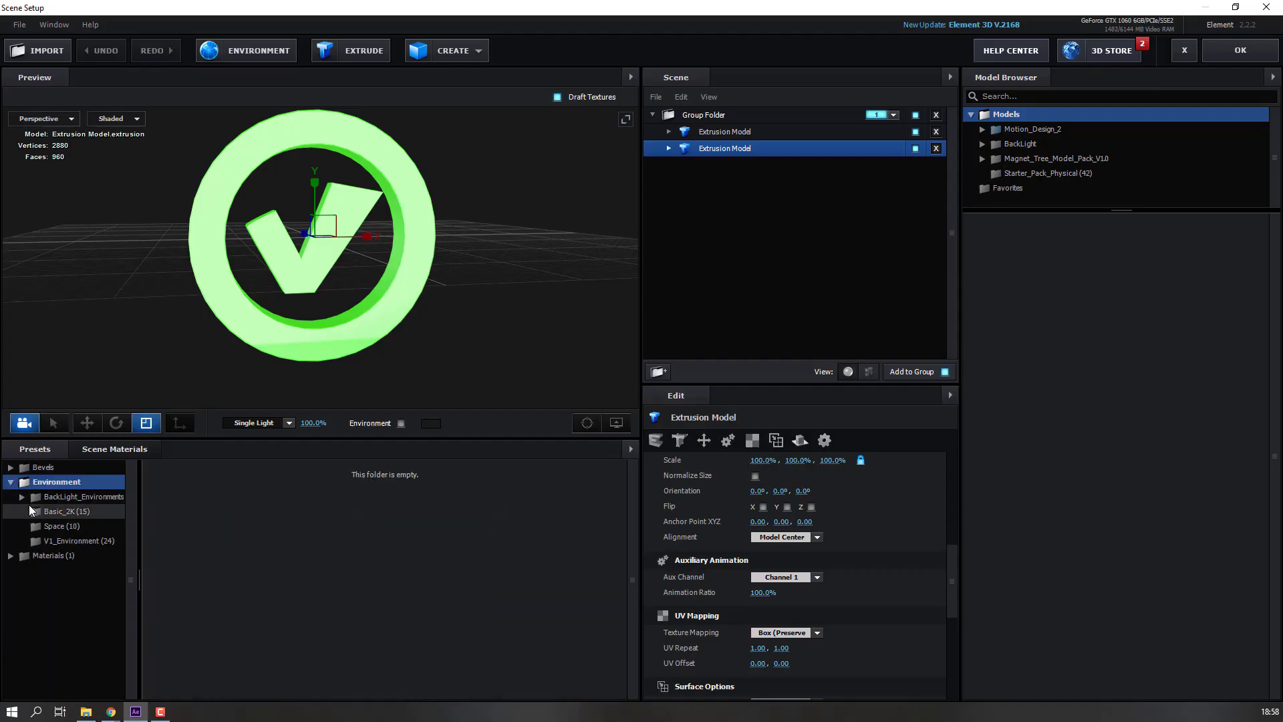
left_click(46, 541)
double_click(82, 498)
left_click(82, 512)
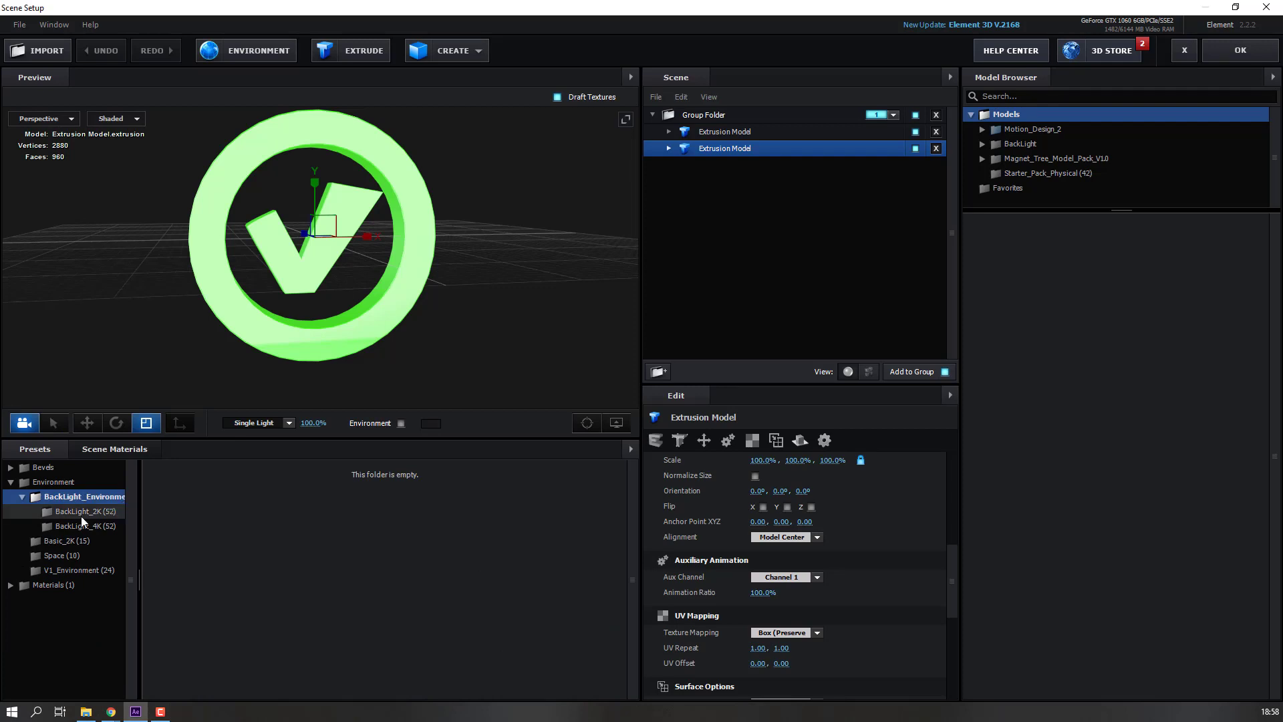
scroll(303, 610, "down", 2)
scroll(303, 611, "down", 1)
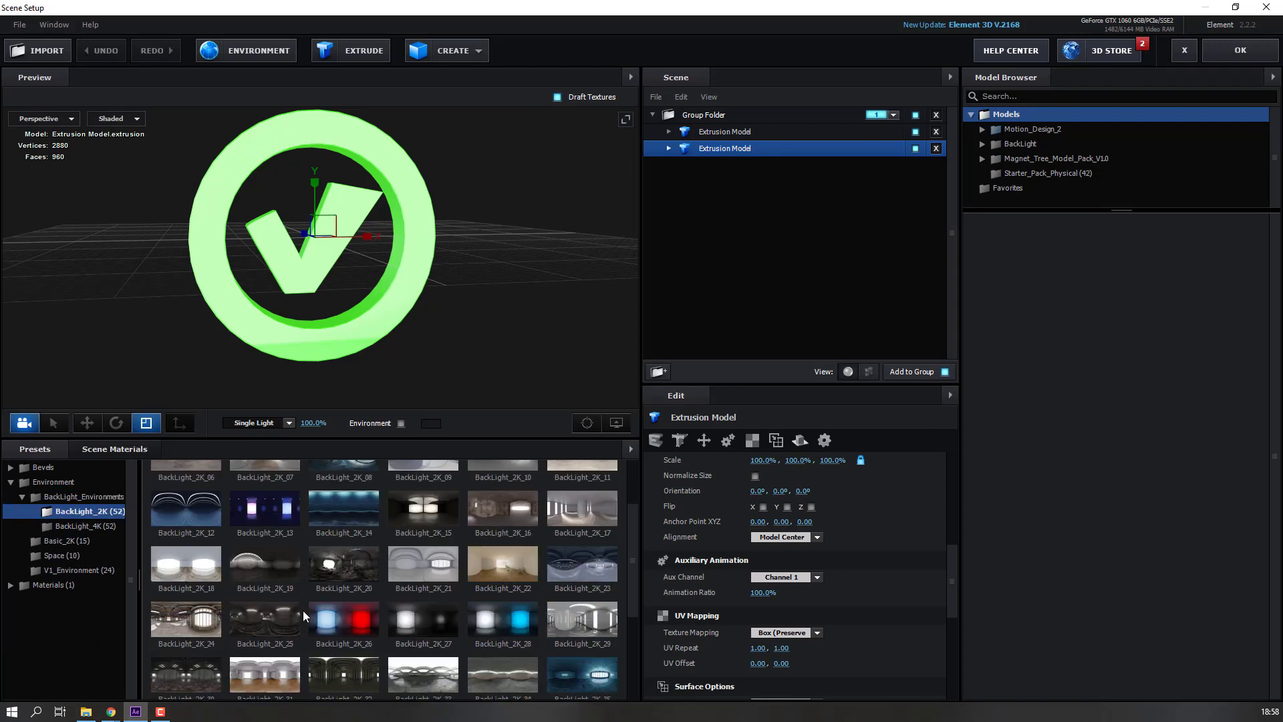
Step: Apply a BackLight_2K environment map and show it behind the orbited preview model
left_click(267, 506)
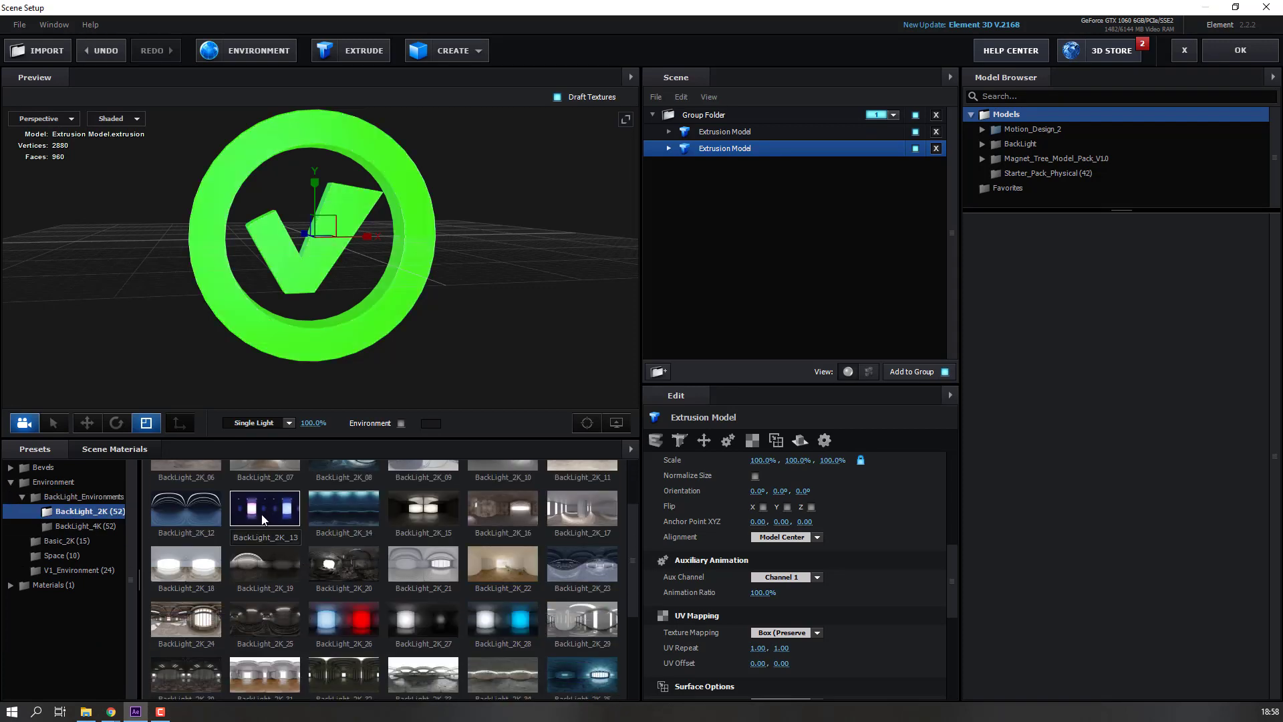
mouse_move(235, 269)
left_mouse_down()
mouse_move(343, 250)
mouse_move(243, 248)
mouse_move(293, 256)
mouse_move(398, 390)
left_mouse_up()
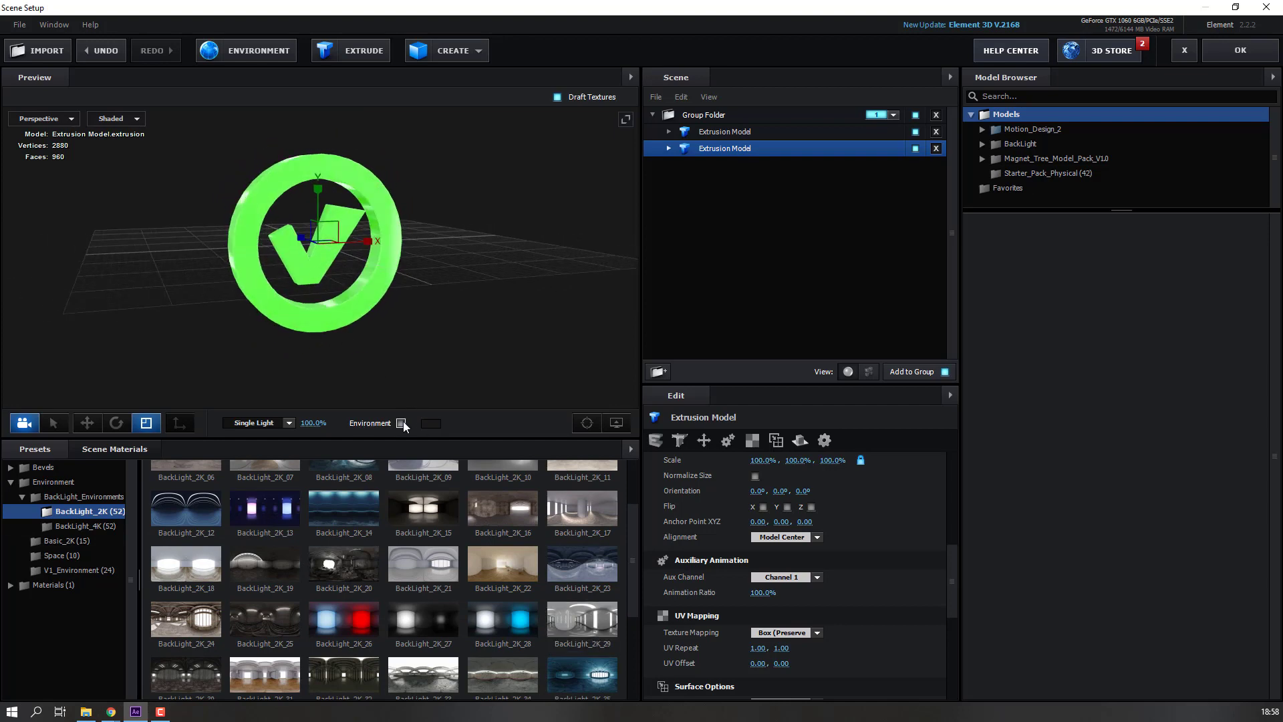
left_click(400, 422)
left_click_drag(257, 278, 295, 281)
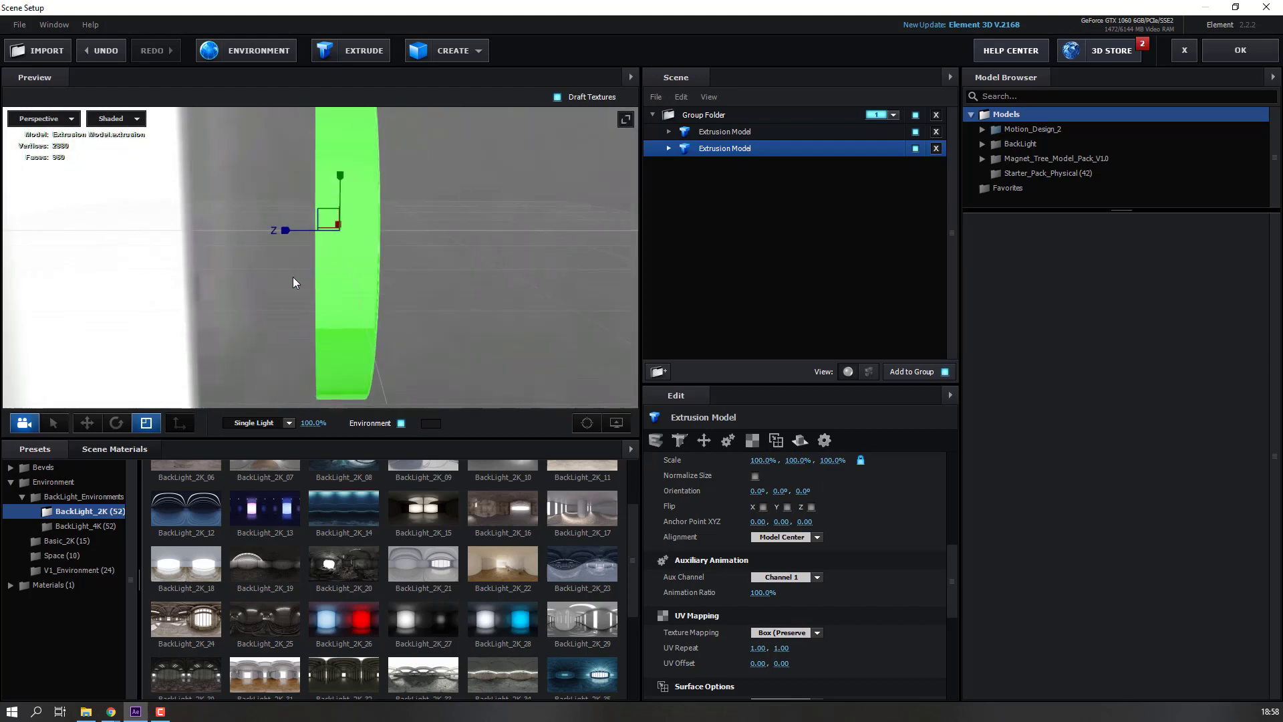
mouse_move(301, 371)
left_mouse_down()
mouse_move(235, 350)
mouse_move(350, 357)
mouse_move(258, 281)
mouse_move(401, 354)
mouse_move(171, 689)
left_mouse_up()
scroll(389, 592, "down", 3)
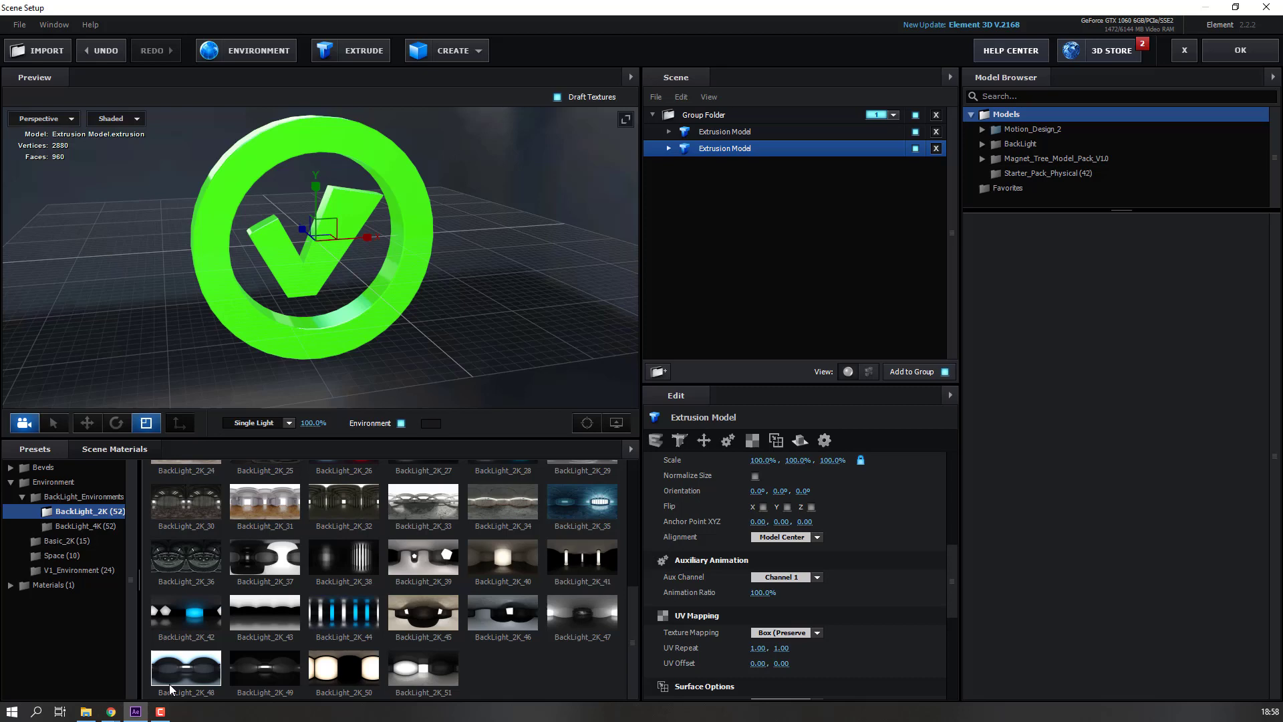
left_click(245, 622)
left_click_drag(301, 301, 303, 226)
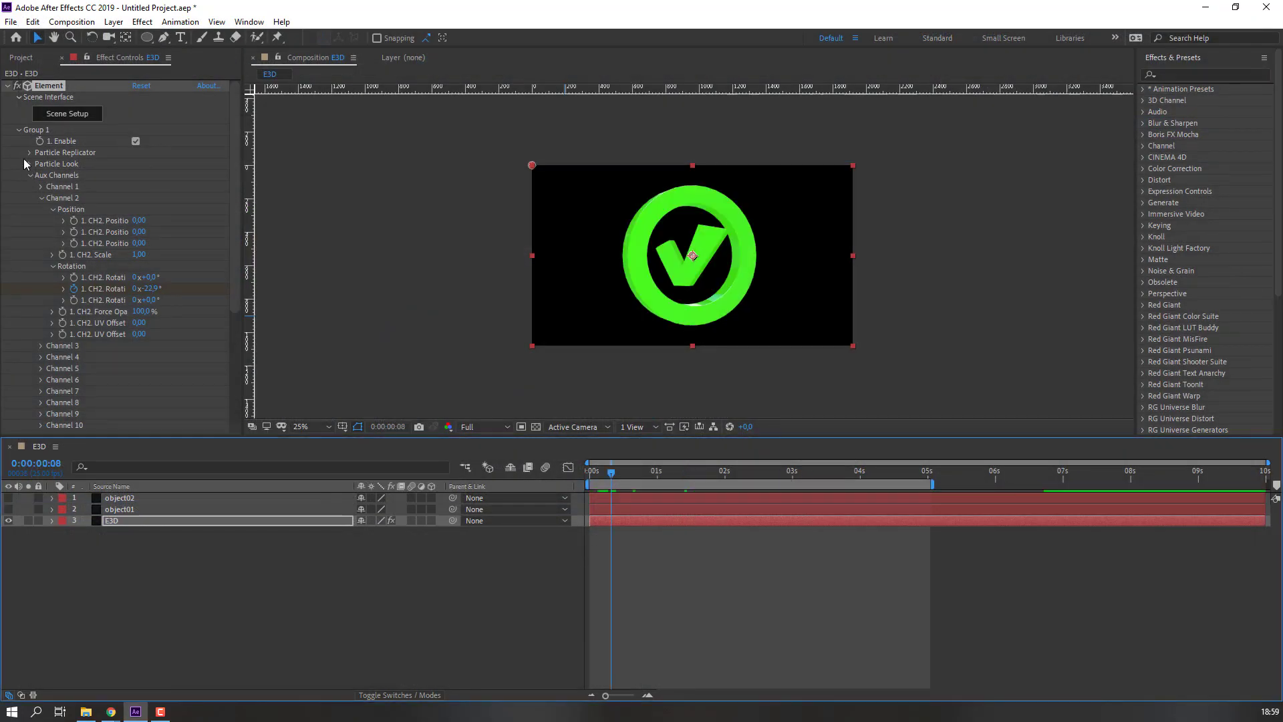
Step: Under Physical Environment, enable Show in BG and set Y rotation to 60°
left_click(18, 130)
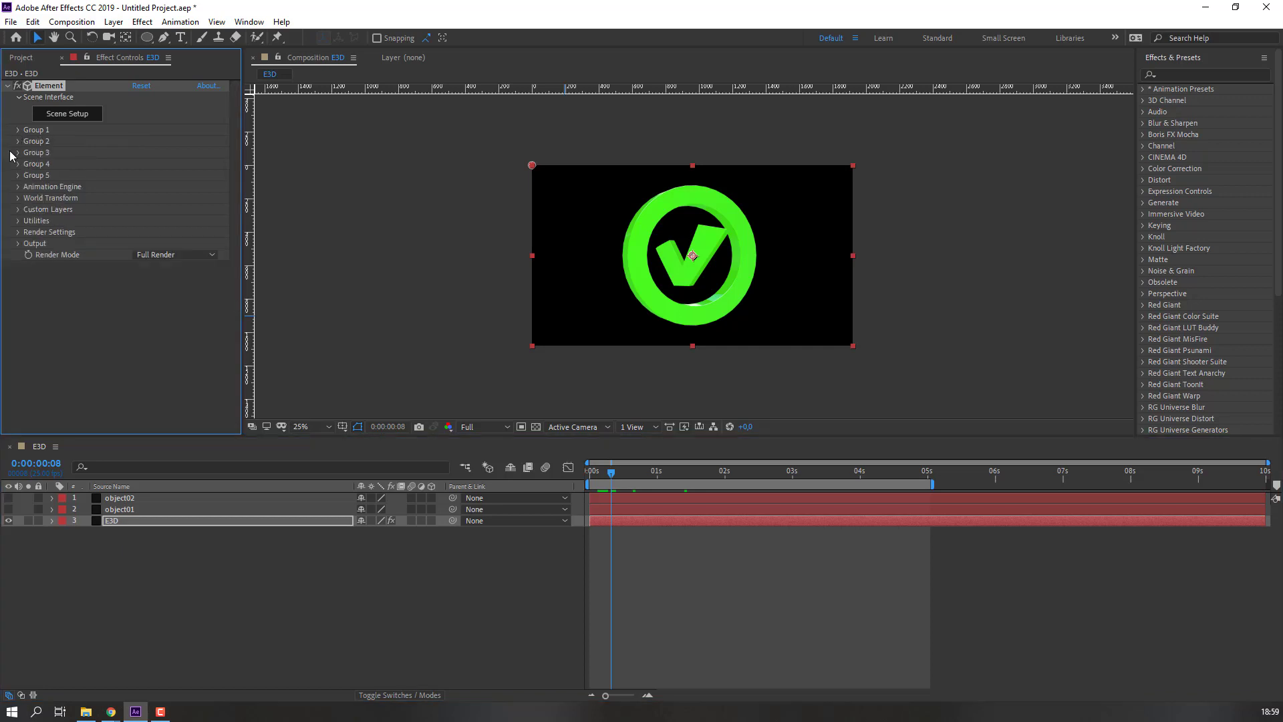
left_click(18, 233)
left_click(29, 244)
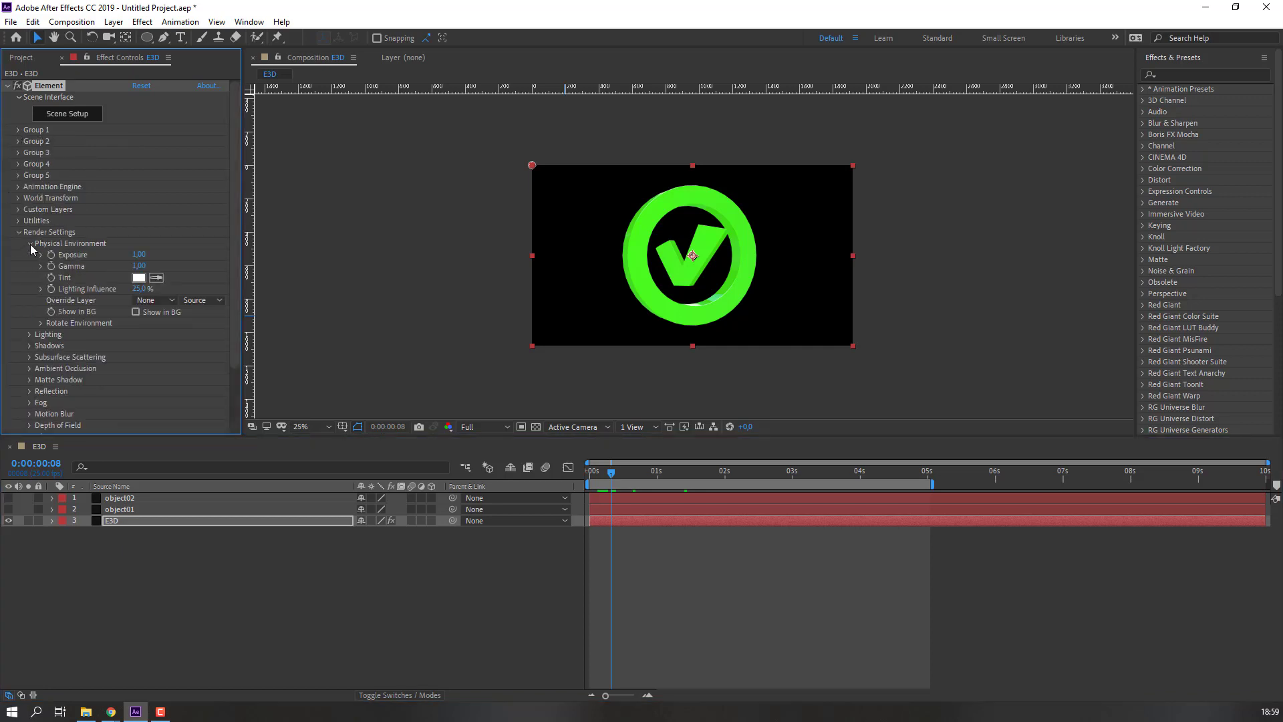
left_click(135, 312)
key("period")
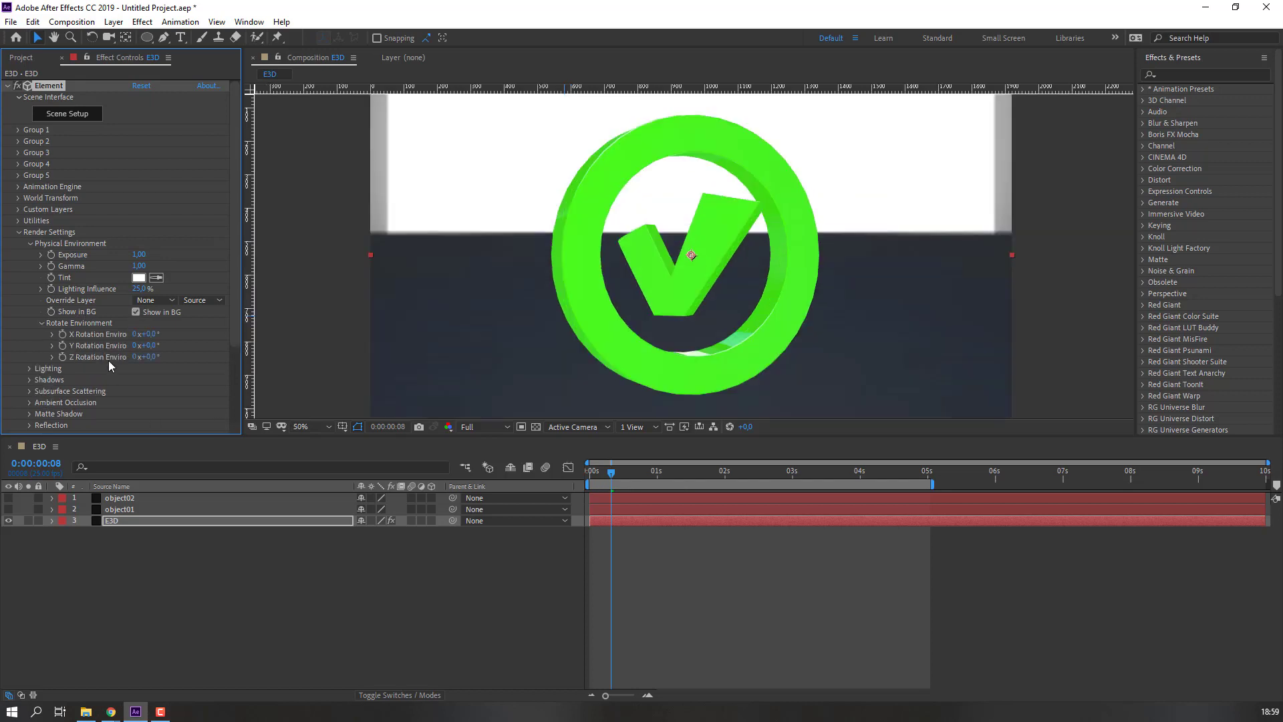
left_click_drag(152, 347, 191, 341)
left_click(625, 546)
key("space")
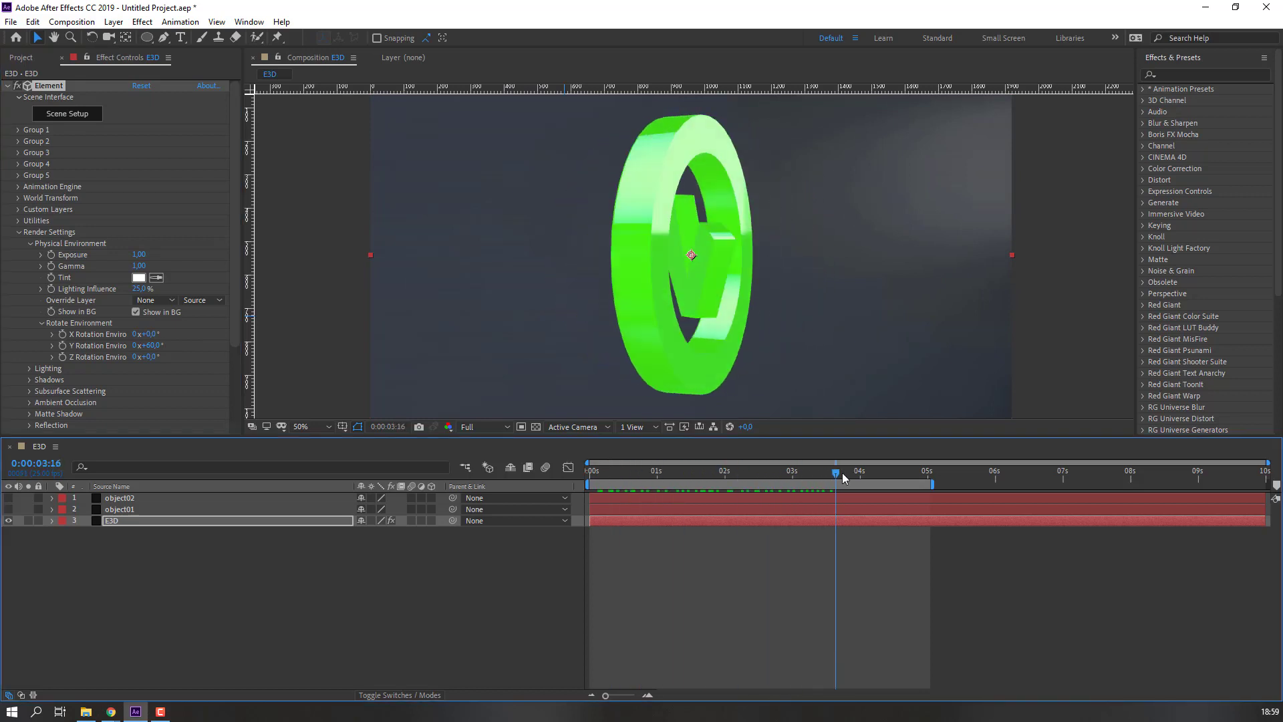
Step: Set Lighting > Add Lighting to Cinema and preview the animation
left_click(41, 323)
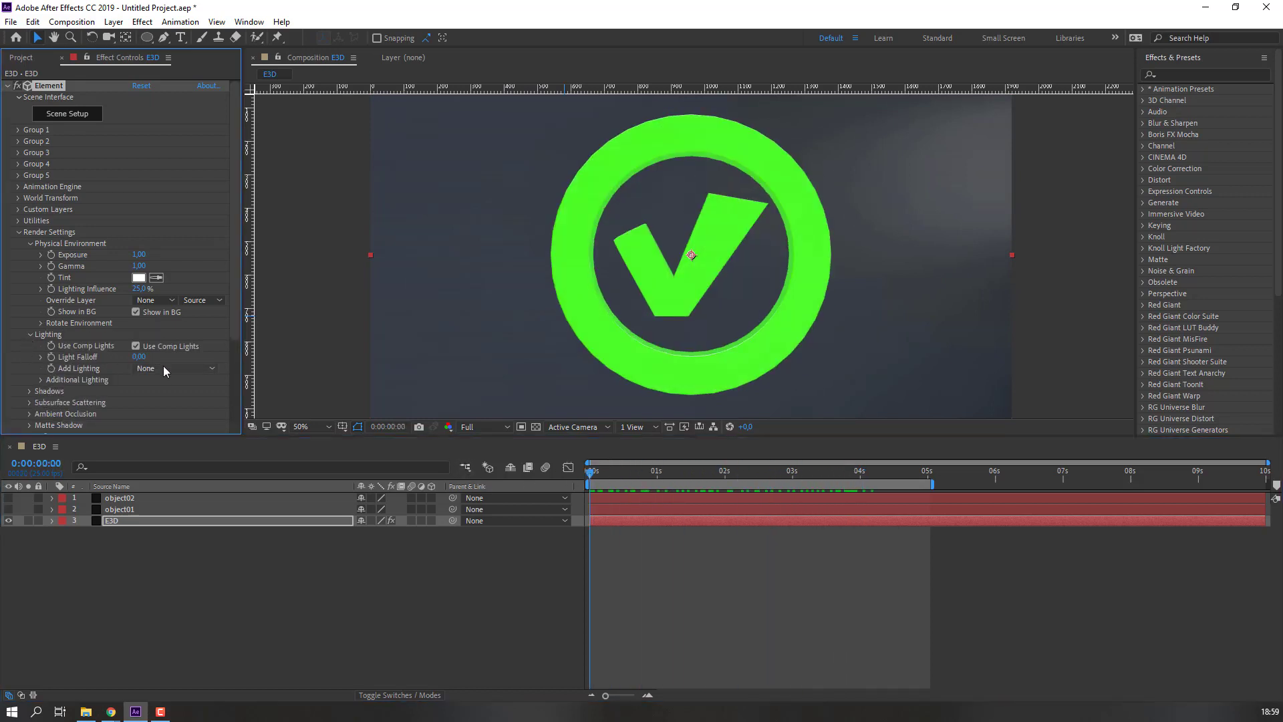
left_click(167, 369)
left_click(185, 531)
key("space")
Step: Collapse Physical Environment and Lighting, then tick Enable AO with SSAO intensity 10
left_click(28, 243)
left_click(30, 255)
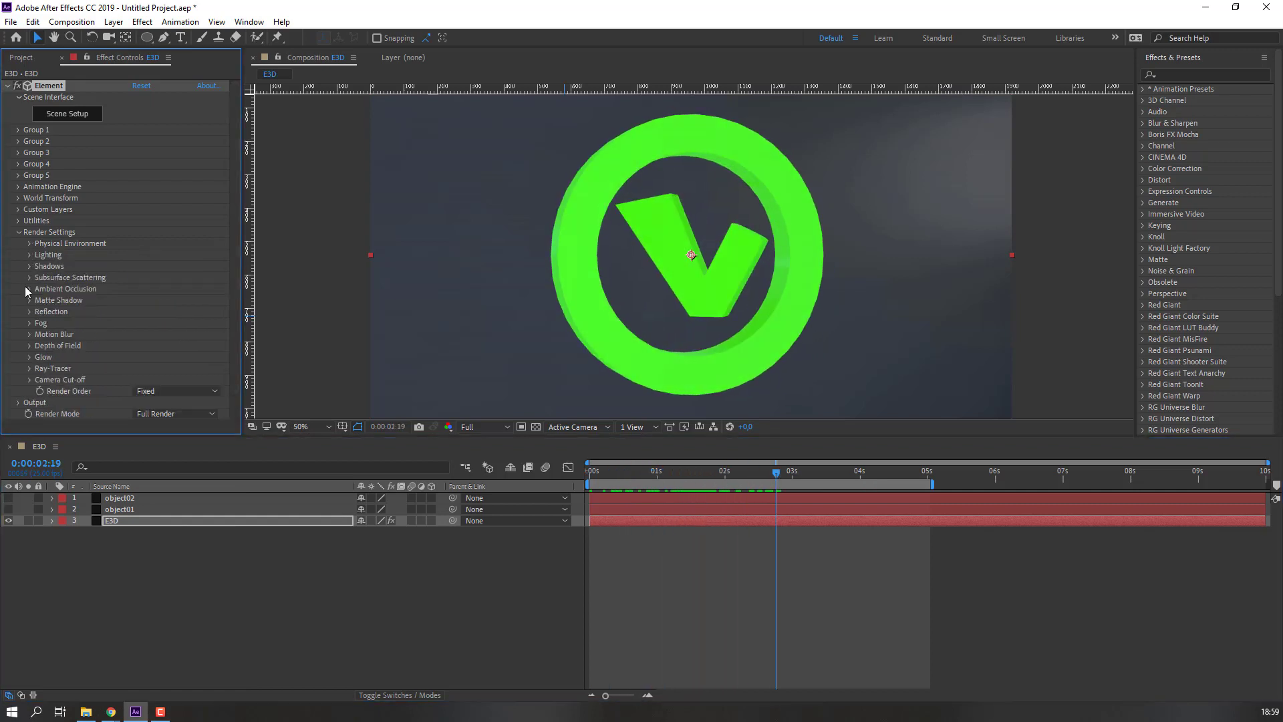
left_click(28, 290)
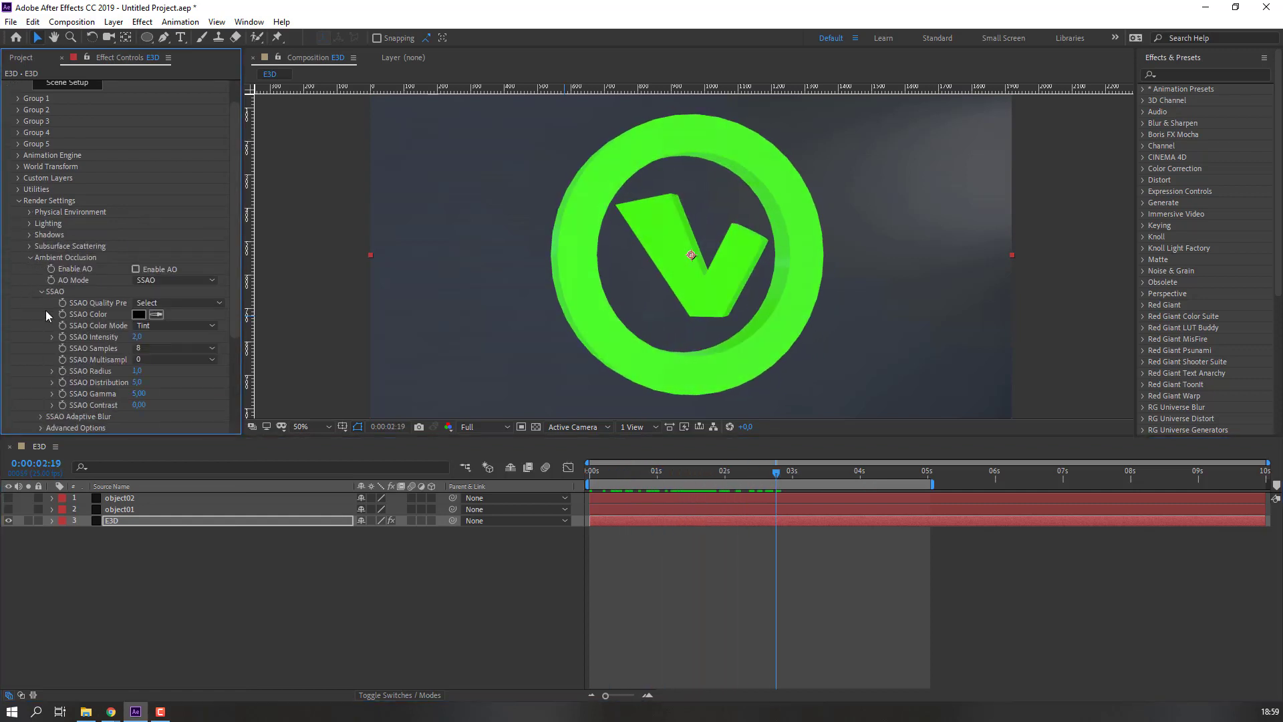
left_click(135, 269)
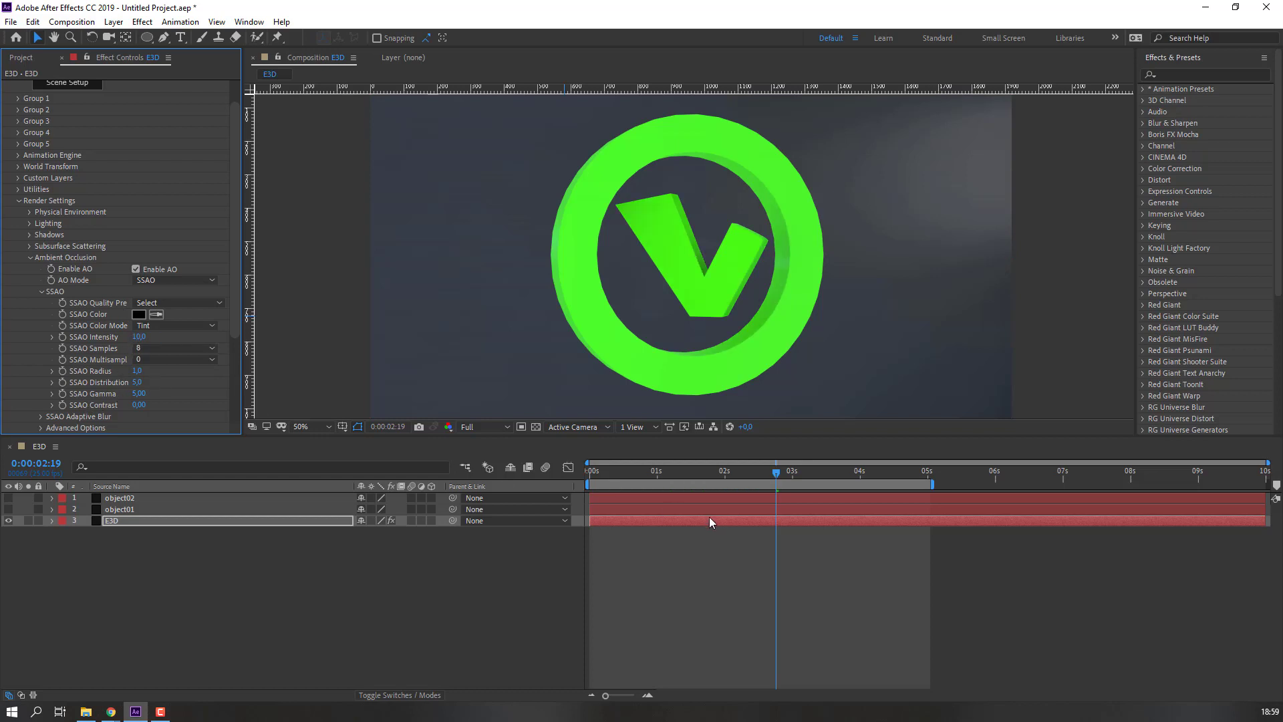
scroll(566, 252, "down", 3)
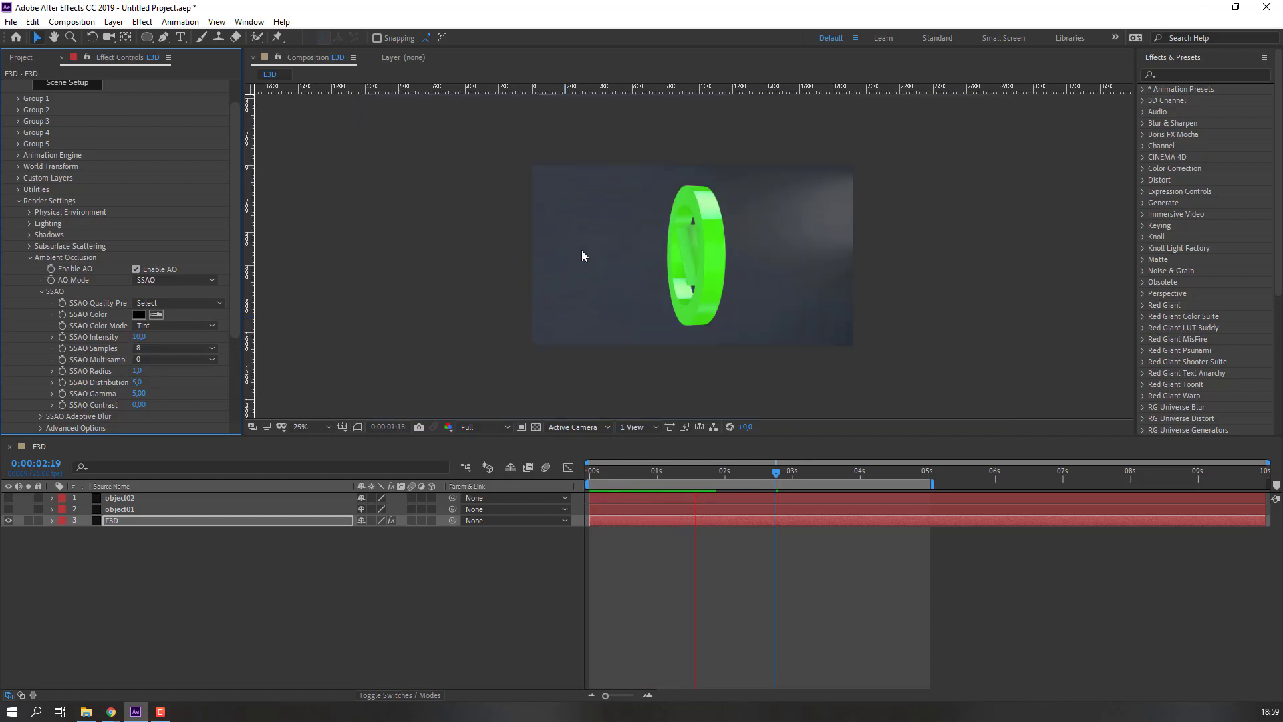
scroll(582, 250, "down", 1)
scroll(582, 256, "up", 4)
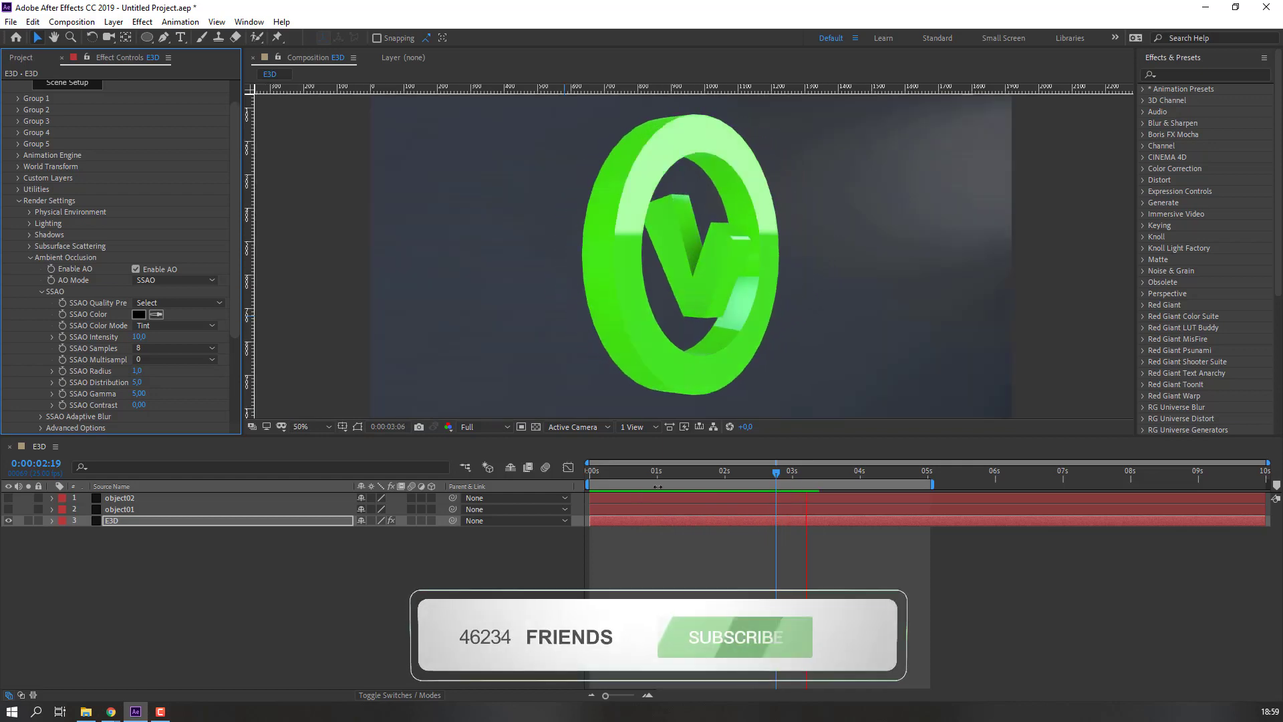